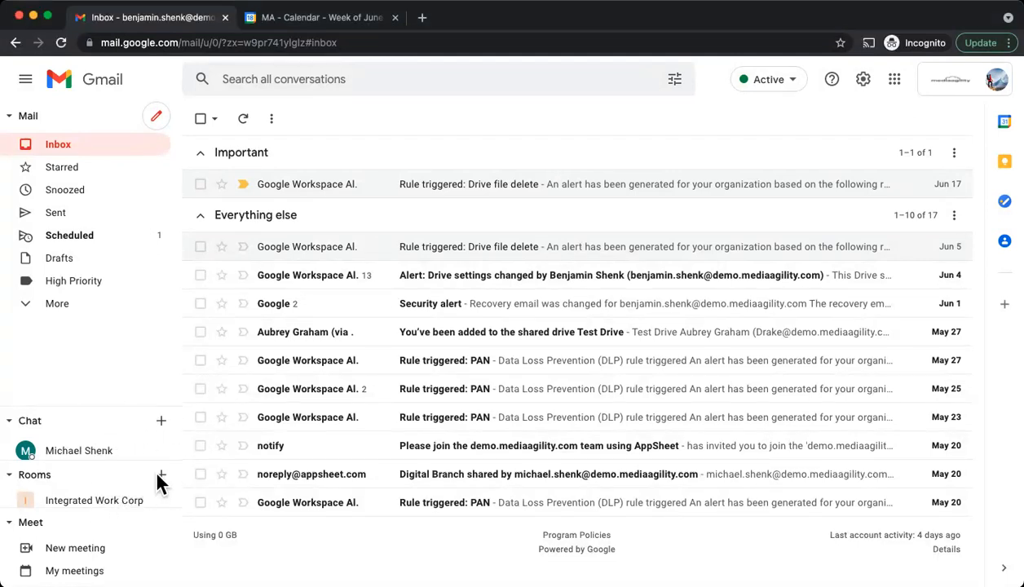
View the Integrated Work Corp room's conversation and the list of scheduled meetings, and return to the inbox
{"action": "left_click", "coordinate": [110, 500]}
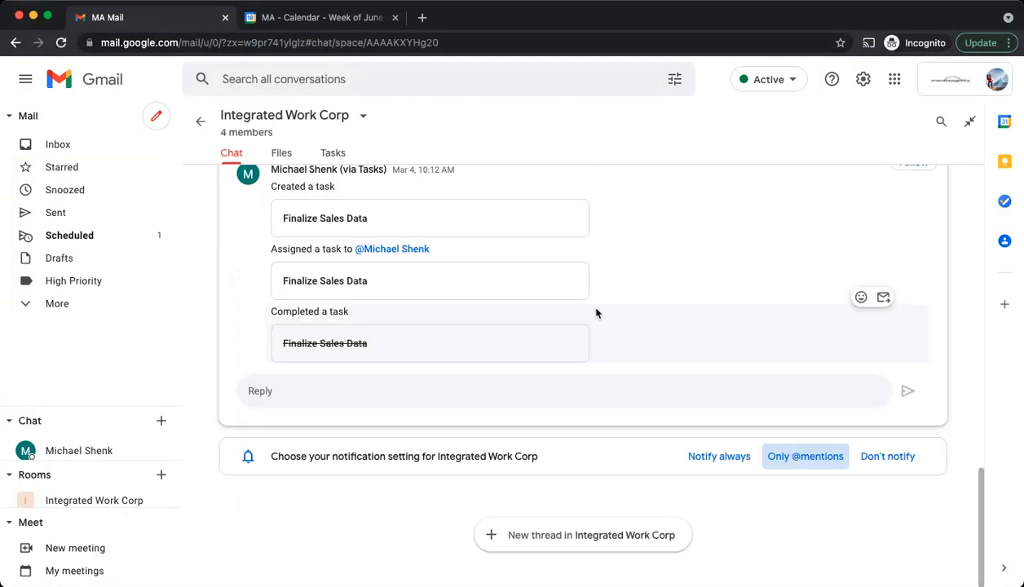
{"action": "scroll", "coordinate": [418, 316], "scroll_direction": "up", "scroll_amount": 10}
{"action": "scroll", "coordinate": [307, 373], "scroll_direction": "up", "scroll_amount": 5}
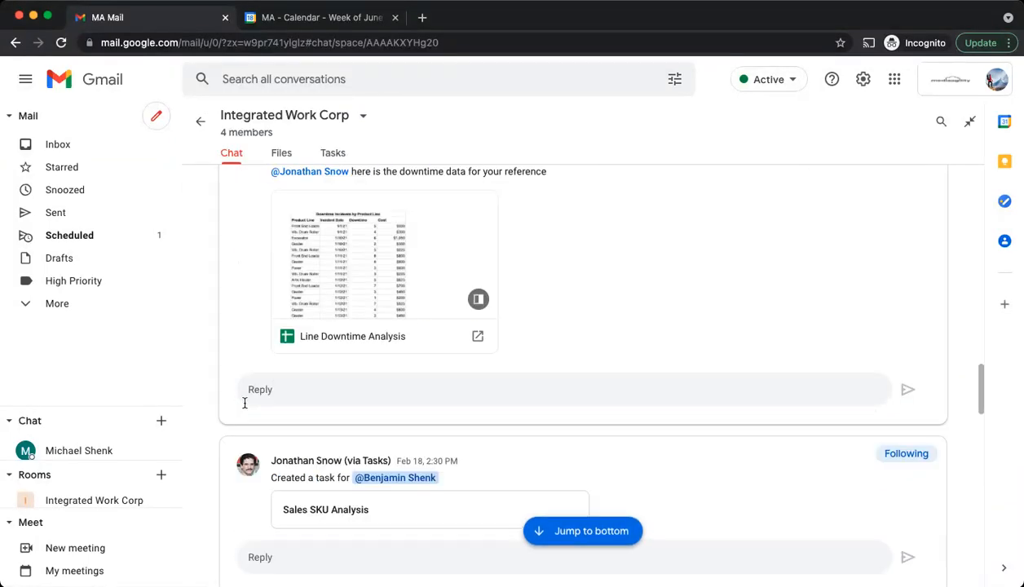
{"action": "left_click", "coordinate": [52, 573]}
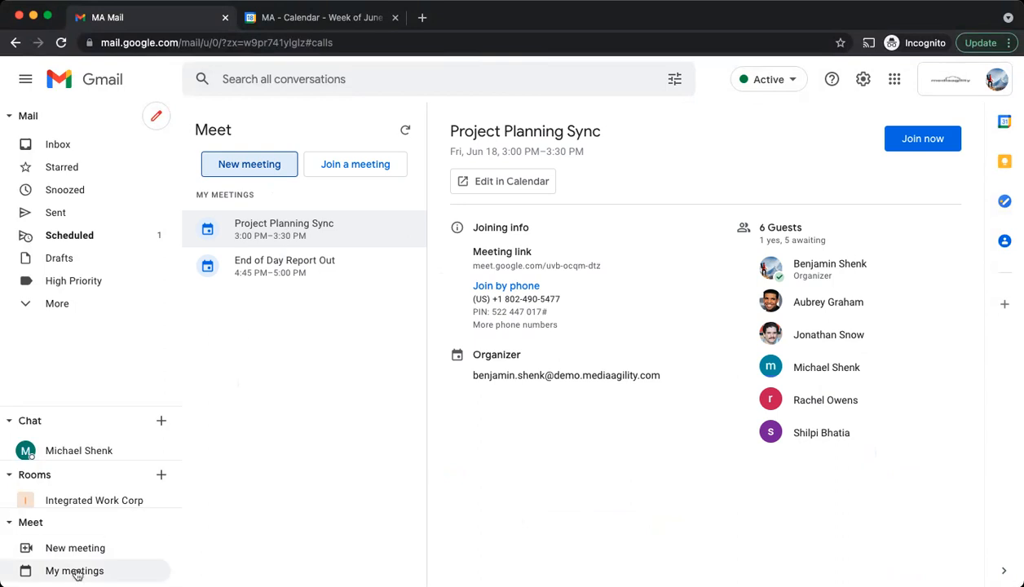
{"action": "left_click", "coordinate": [72, 144]}
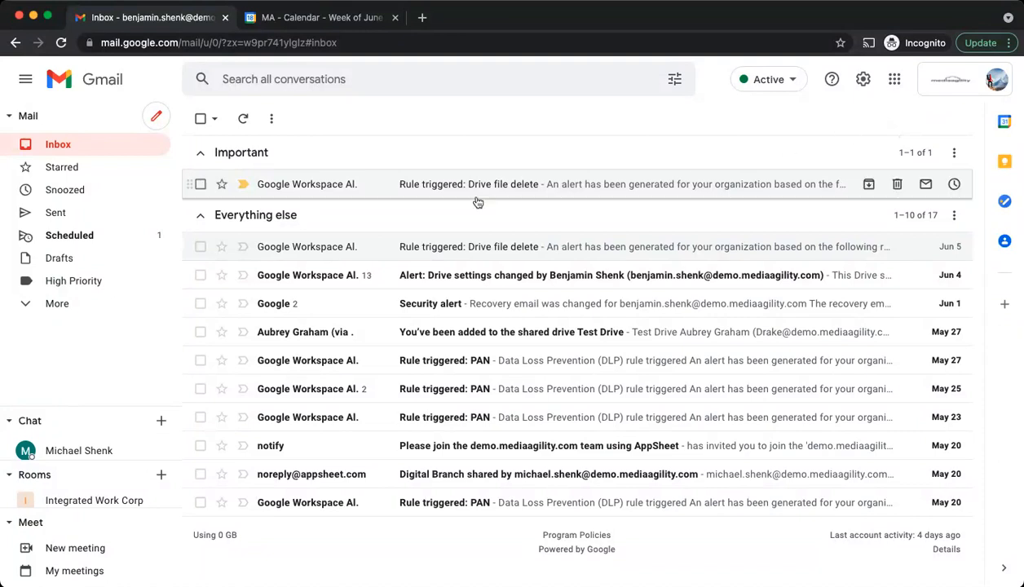
Show the launcher grid of Google Workspace apps and close it again
{"action": "left_click", "coordinate": [895, 79]}
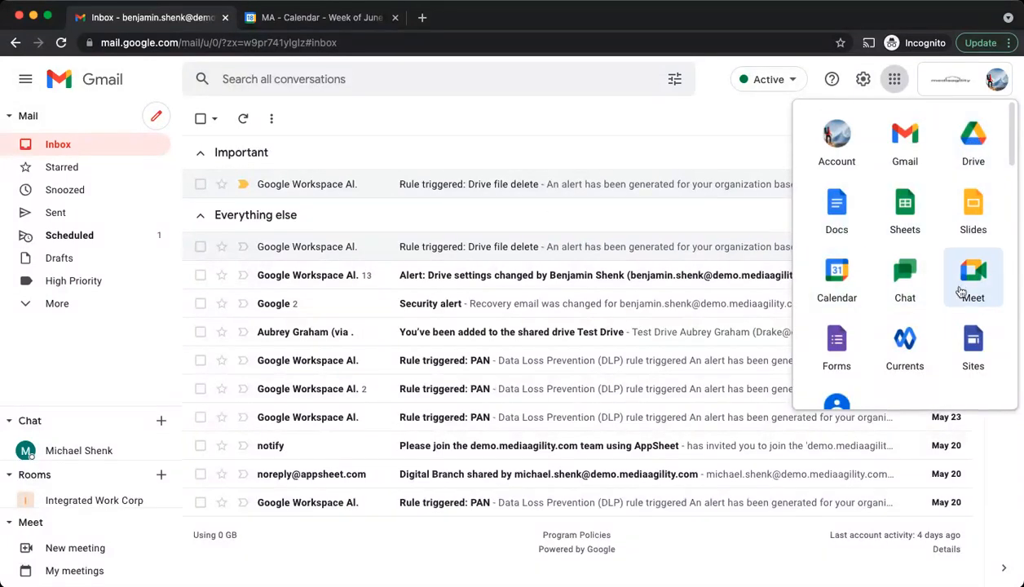
{"action": "left_click", "coordinate": [897, 81]}
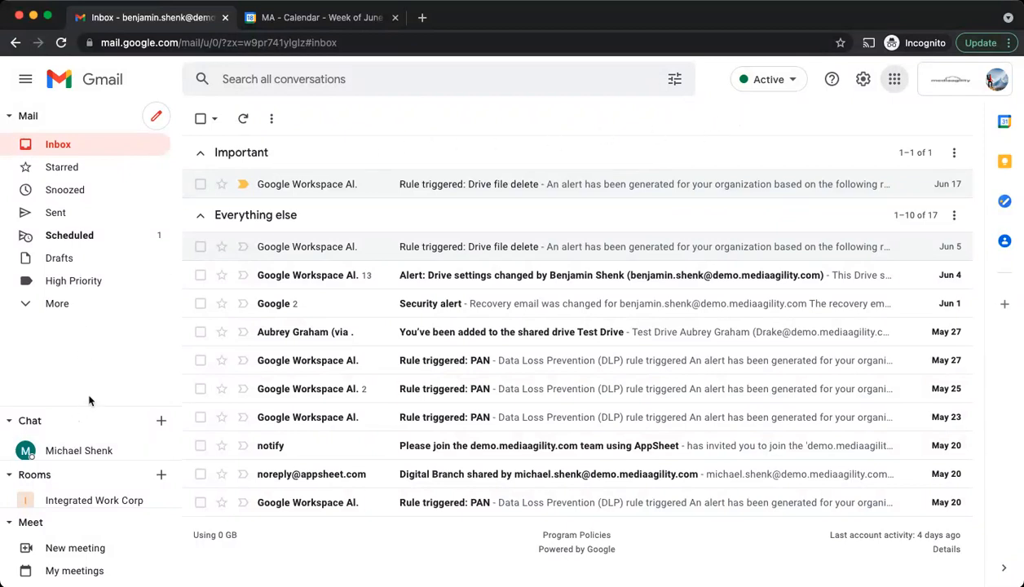
Enlarge the Chat and Rooms sections of the sidebar, checking the mail section's extra folders along the way
{"action": "mouse_move", "coordinate": [89, 408]}
{"action": "left_mouse_down"}
{"action": "mouse_move", "coordinate": [92, 305]}
{"action": "mouse_move", "coordinate": [84, 388]}
{"action": "left_mouse_up"}
{"action": "left_click", "coordinate": [31, 305]}
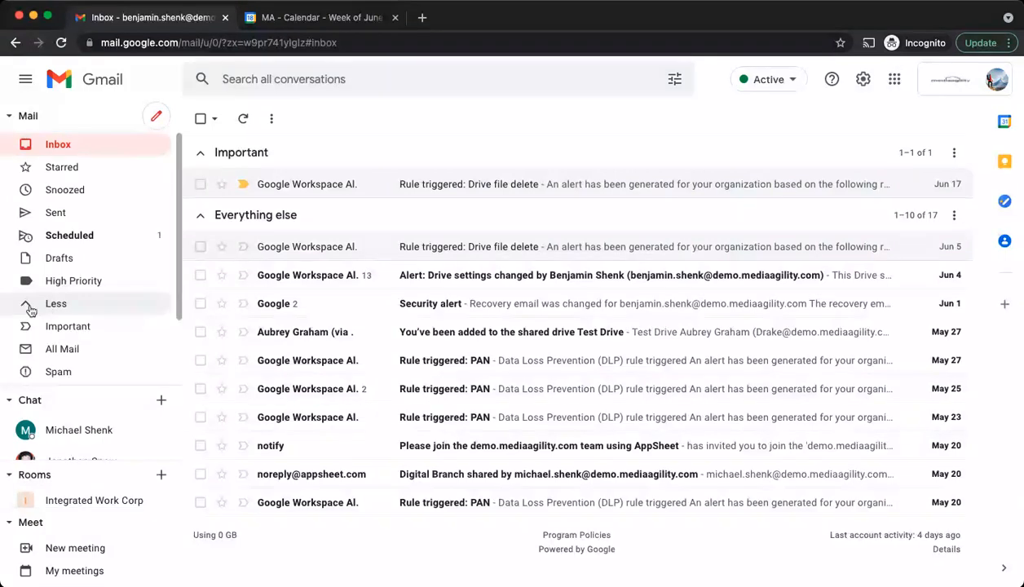
{"action": "left_click", "coordinate": [25, 310]}
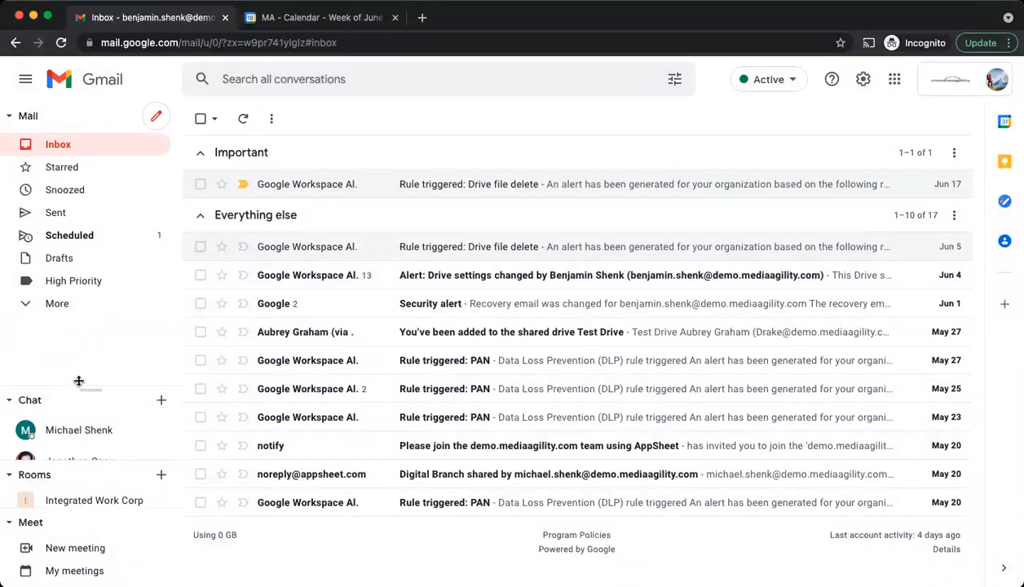
{"action": "left_click_drag", "start_coordinate": [97, 386], "coordinate": [90, 341]}
{"action": "left_click_drag", "start_coordinate": [85, 464], "coordinate": [81, 432]}
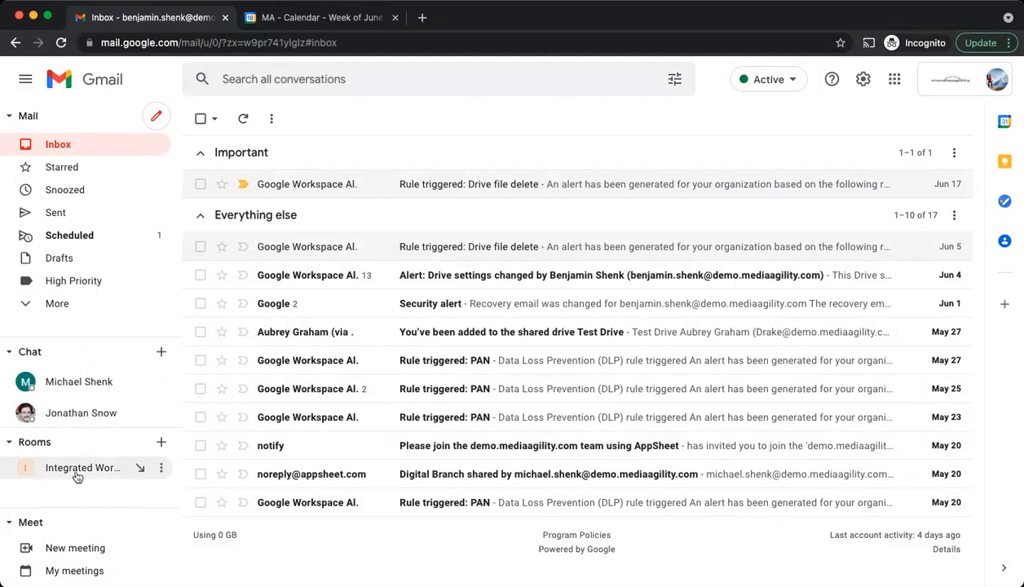
Collapse the Meet, Rooms and Chat sections of the sidebar
{"action": "left_click", "coordinate": [9, 523]}
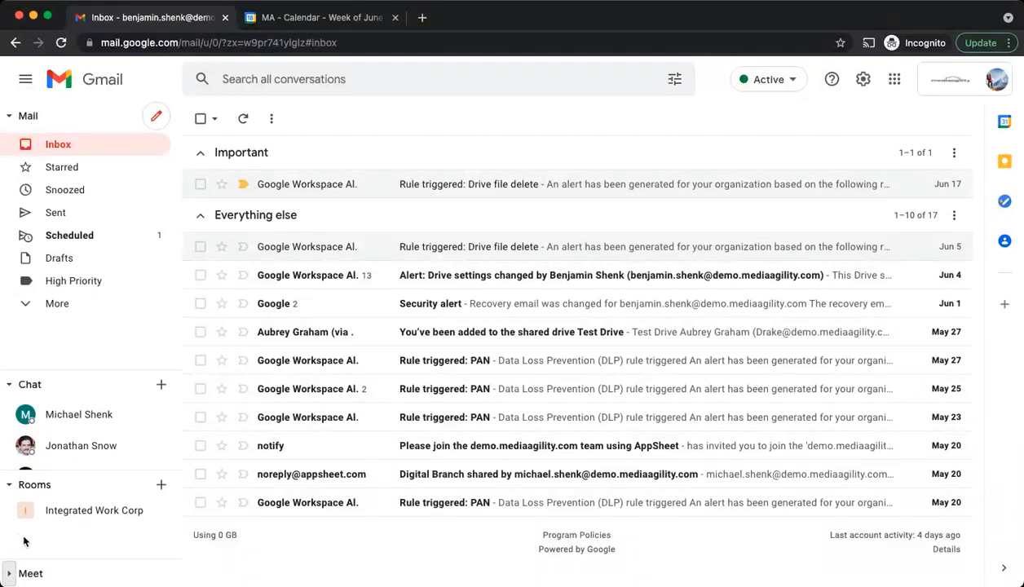
{"action": "left_click", "coordinate": [9, 484]}
{"action": "left_click", "coordinate": [9, 432]}
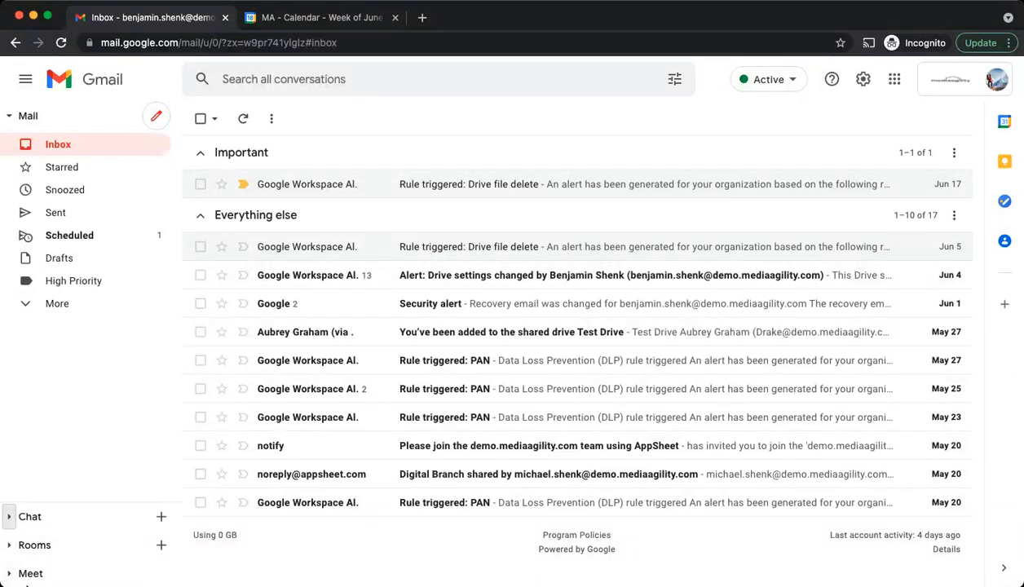
{"action": "left_click", "coordinate": [9, 517]}
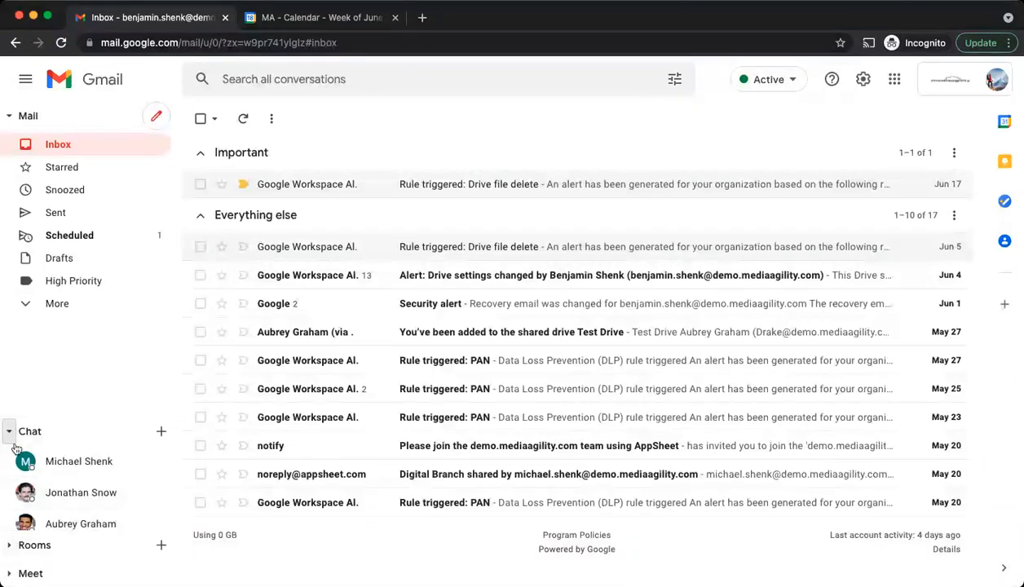
{"action": "left_click", "coordinate": [10, 436]}
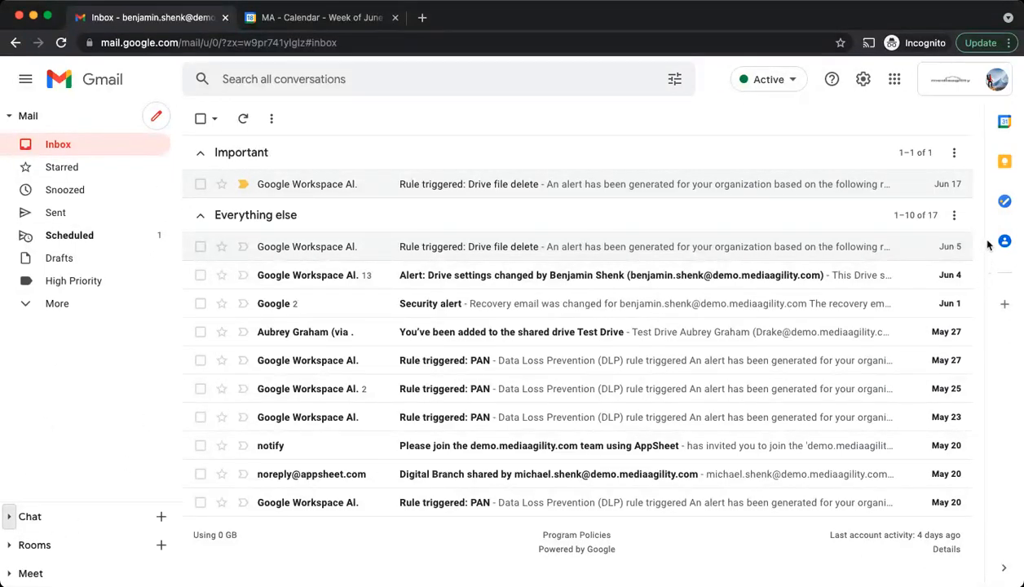
Mark the Jun 17 Drive file delete alert as not important and hide the Important section when empty
{"action": "left_click", "coordinate": [954, 153]}
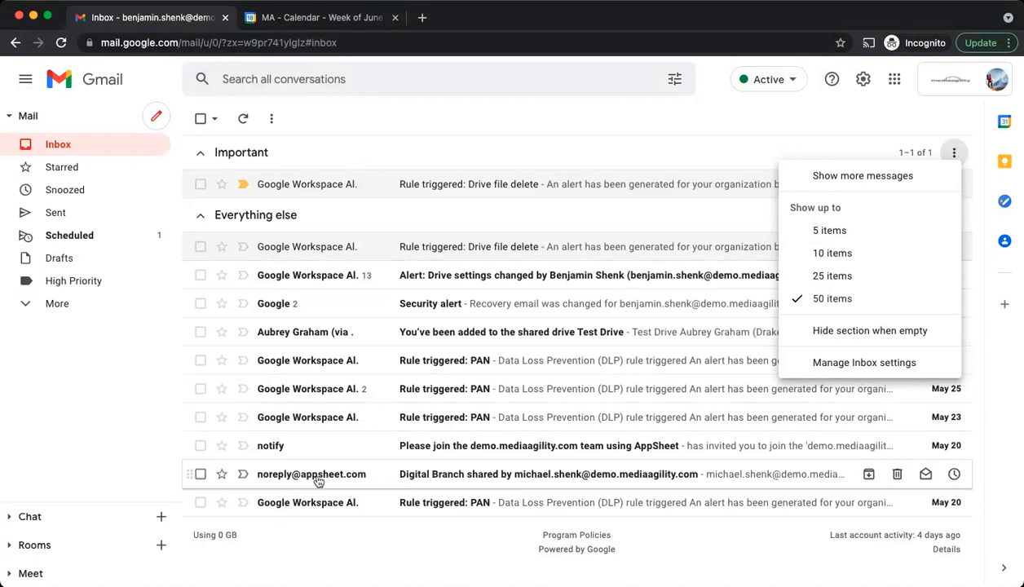
{"action": "left_click", "coordinate": [522, 122]}
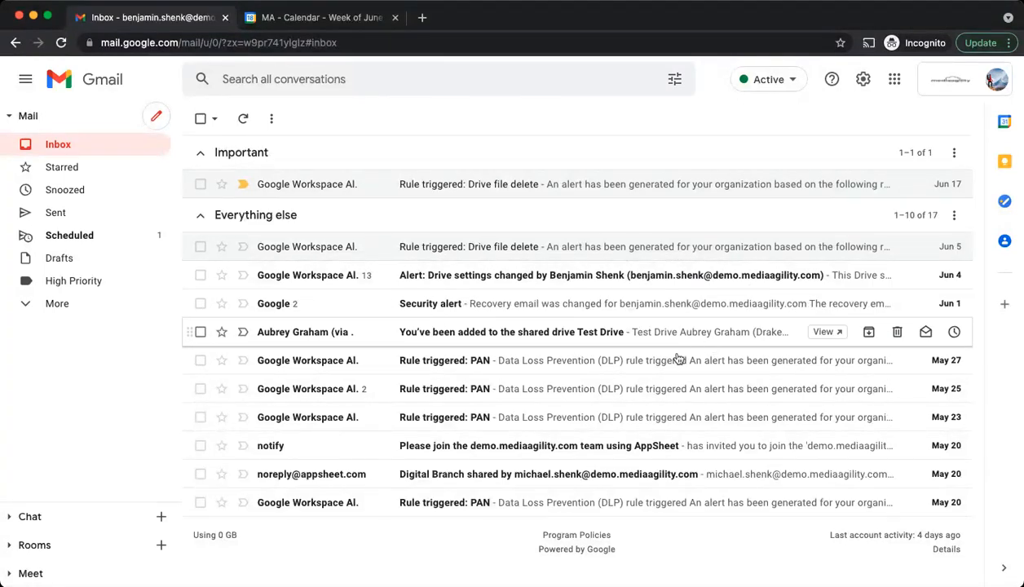
{"action": "left_click", "coordinate": [954, 153]}
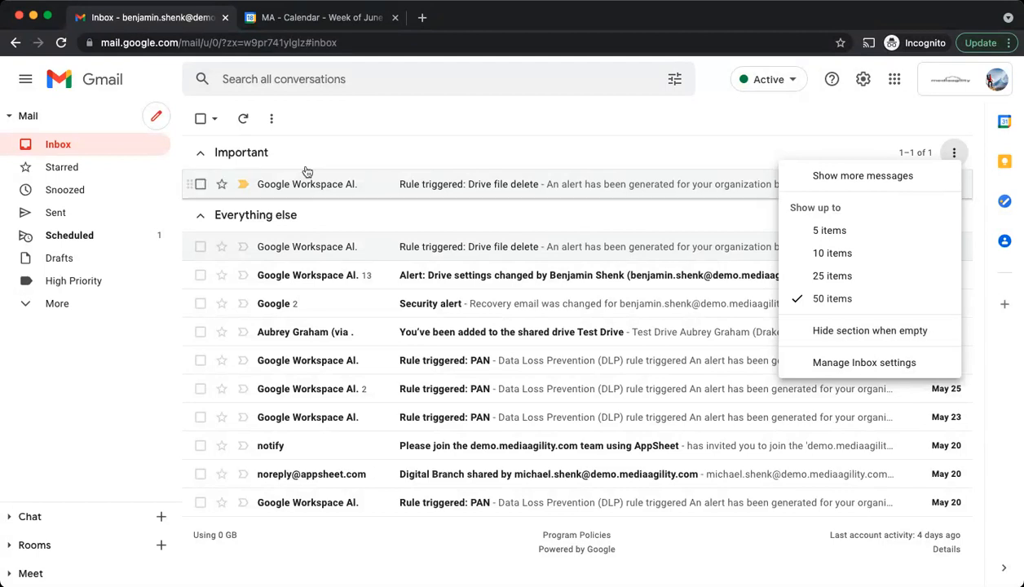
{"action": "left_click", "coordinate": [243, 184]}
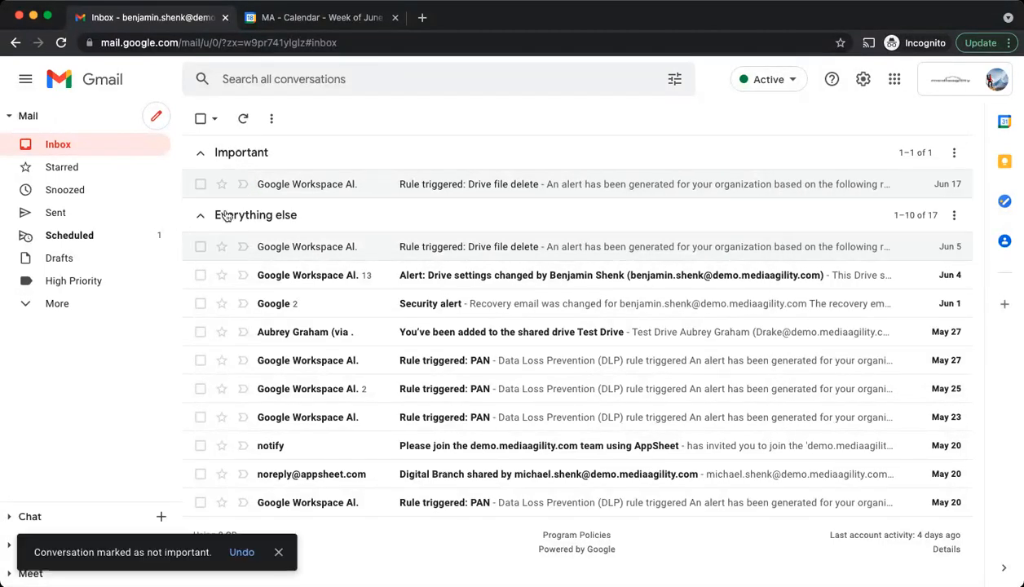
{"action": "left_click", "coordinate": [954, 152]}
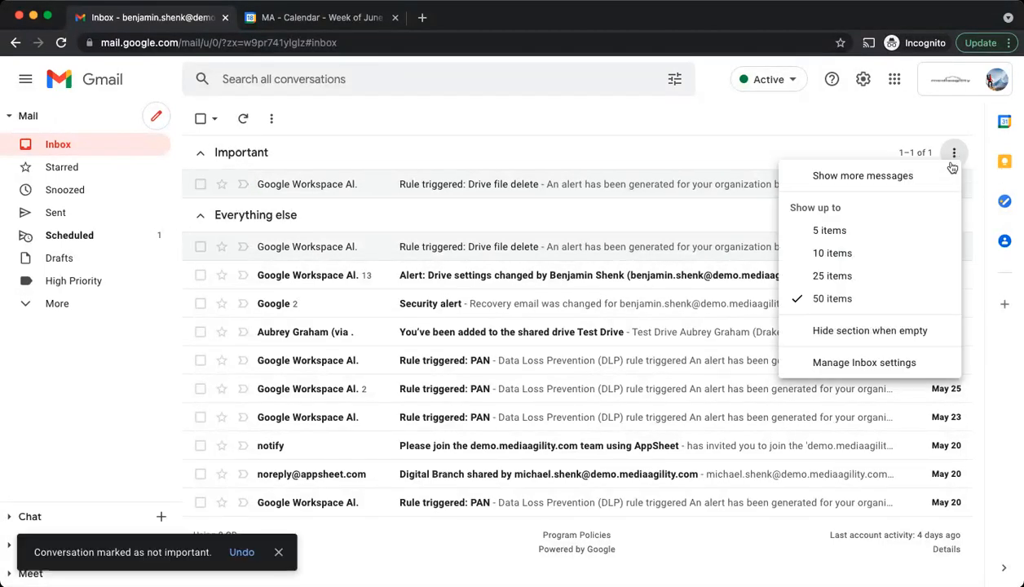
{"action": "left_click", "coordinate": [893, 341]}
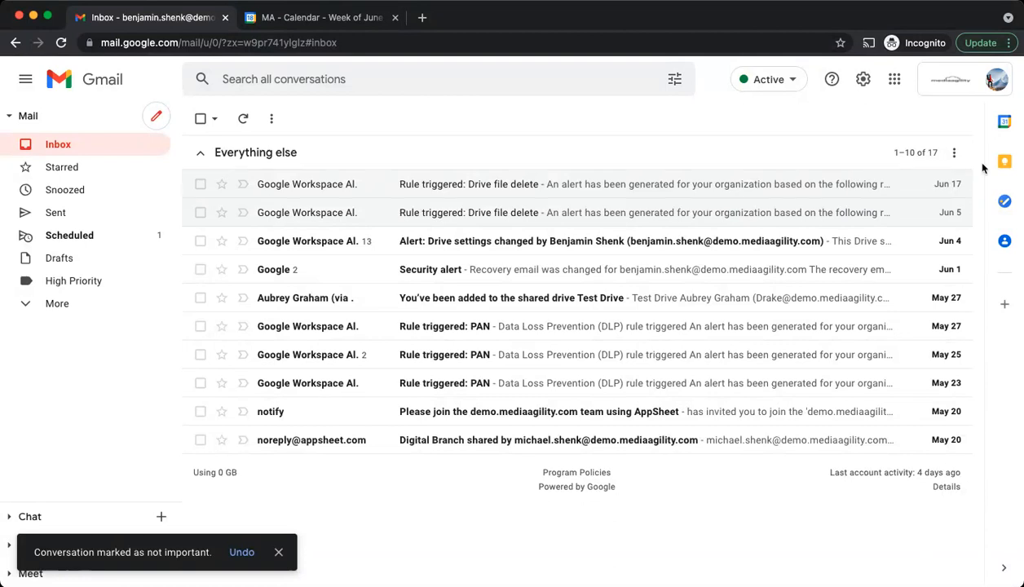
Review the Everything else section's display options and open the Inbox settings from there
{"action": "left_click", "coordinate": [954, 153]}
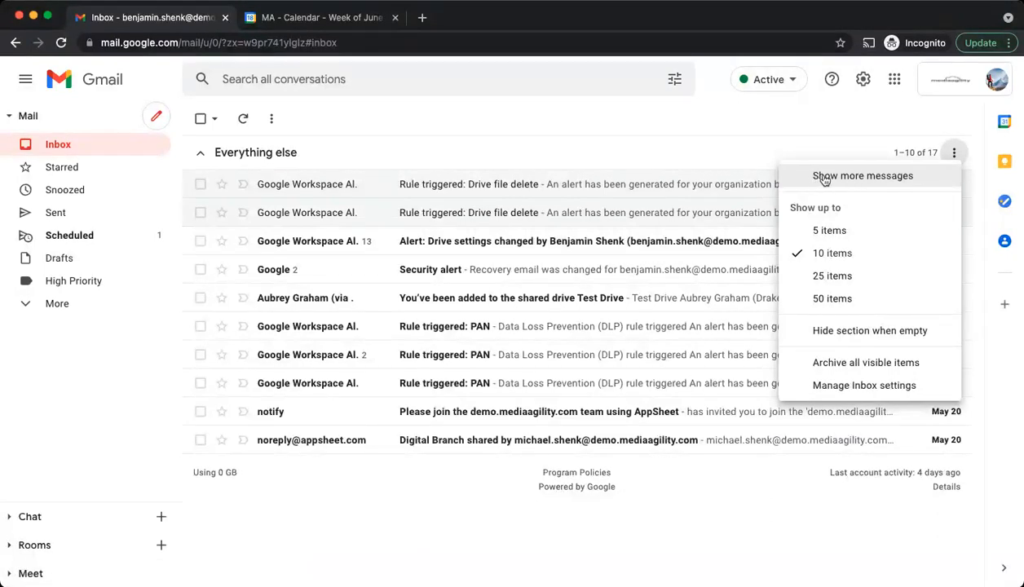
{"action": "left_click", "coordinate": [720, 127]}
{"action": "left_click", "coordinate": [954, 153]}
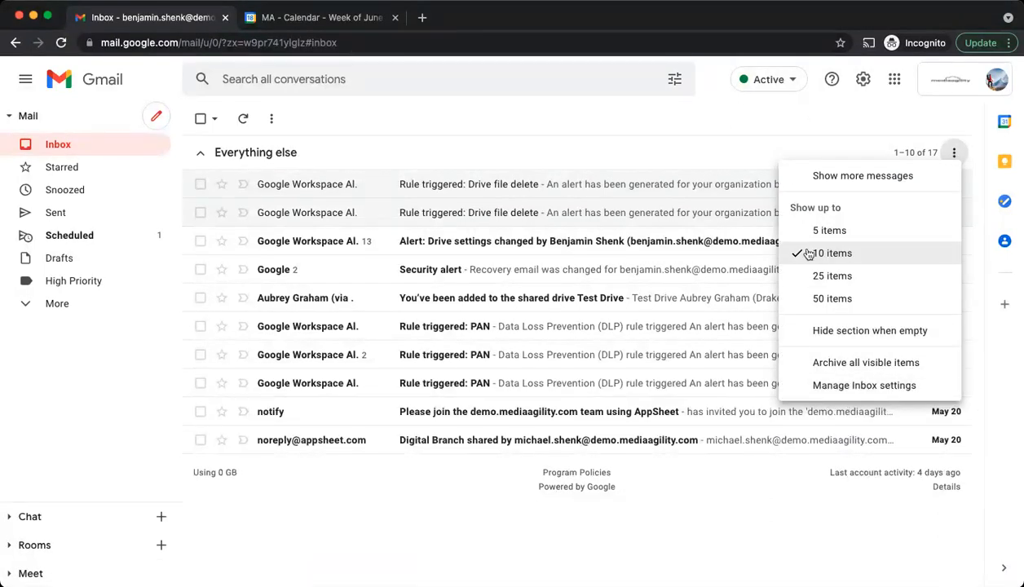
{"action": "left_click", "coordinate": [853, 389]}
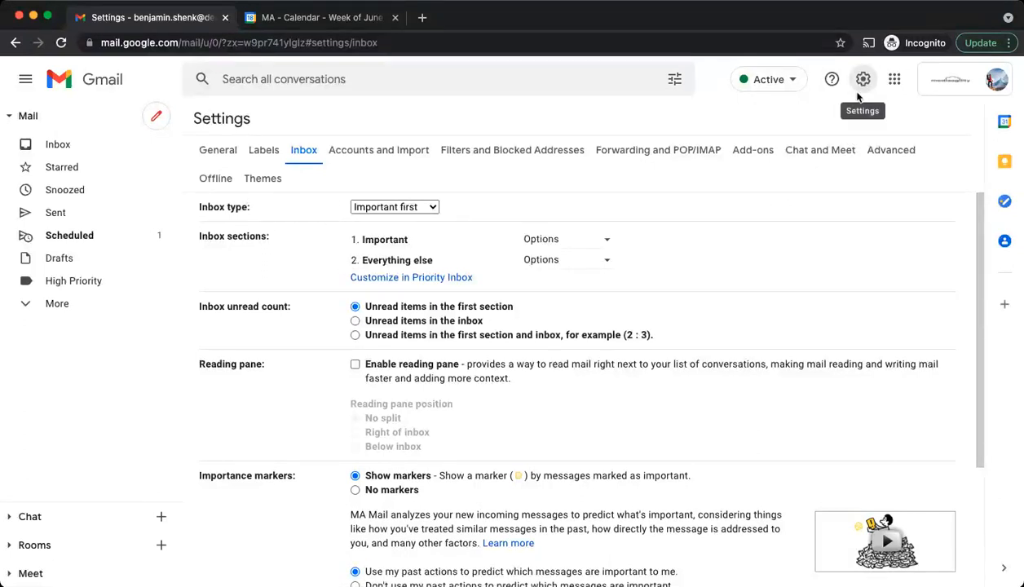
{"action": "left_click", "coordinate": [216, 150]}
{"action": "left_click", "coordinate": [302, 153]}
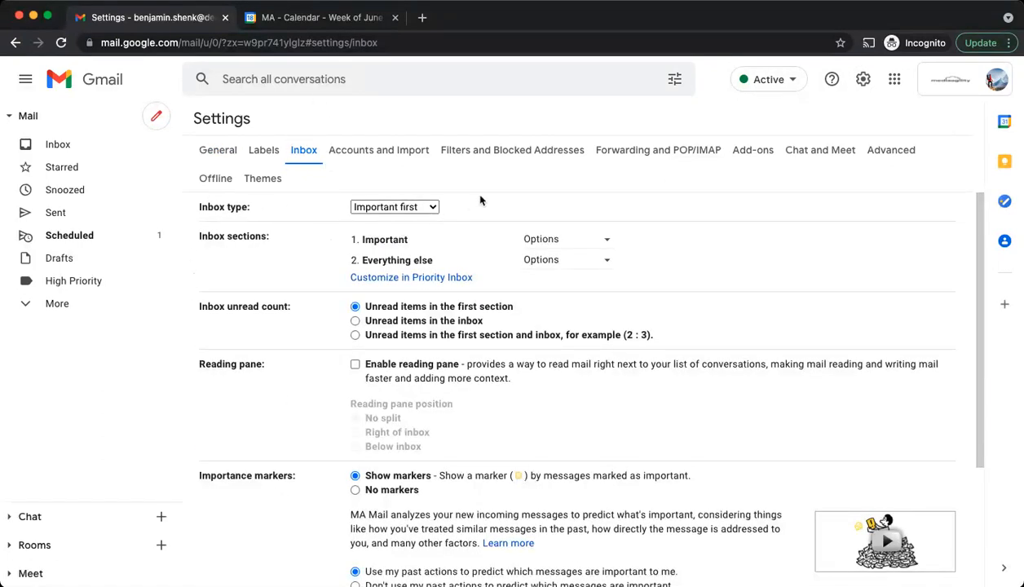
{"action": "left_click_drag", "start_coordinate": [199, 206], "coordinate": [252, 213]}
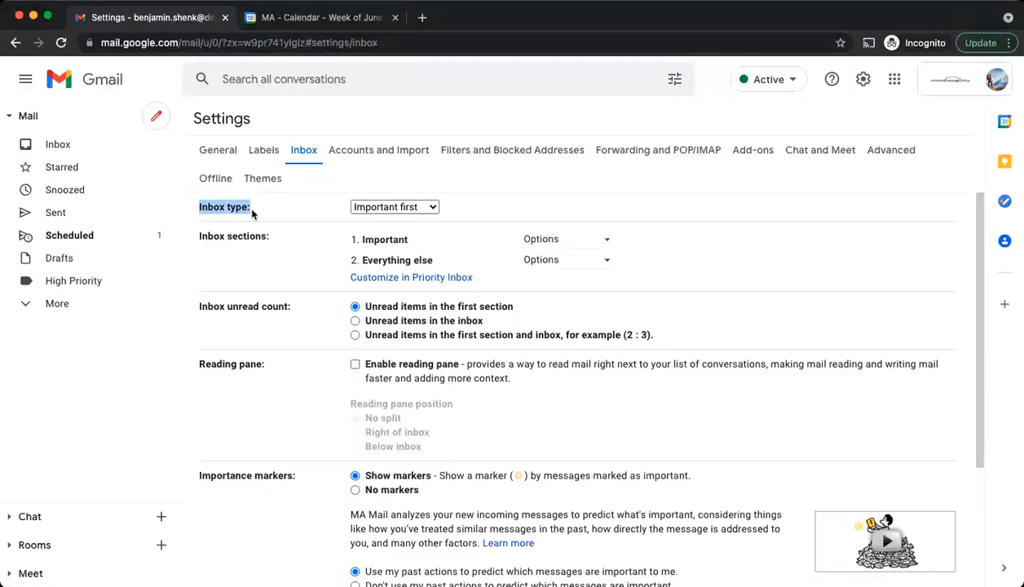
{"action": "left_click", "coordinate": [201, 208]}
{"action": "left_click_drag", "start_coordinate": [199, 208], "coordinate": [254, 212]}
{"action": "left_click", "coordinate": [499, 207]}
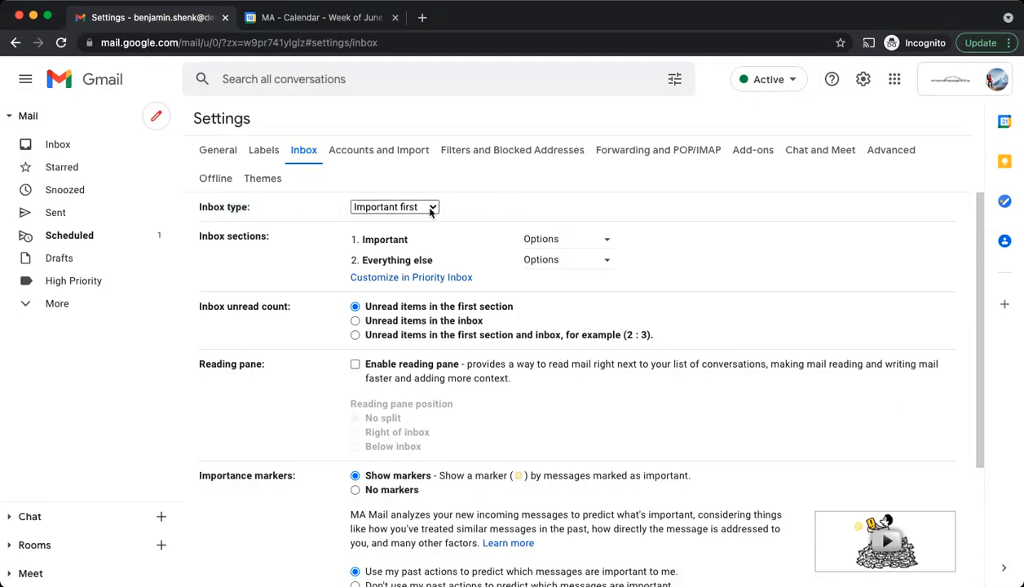
Try the Default inbox type, enabling the Updates and Forums categories and disabling them again
{"action": "left_click", "coordinate": [394, 204]}
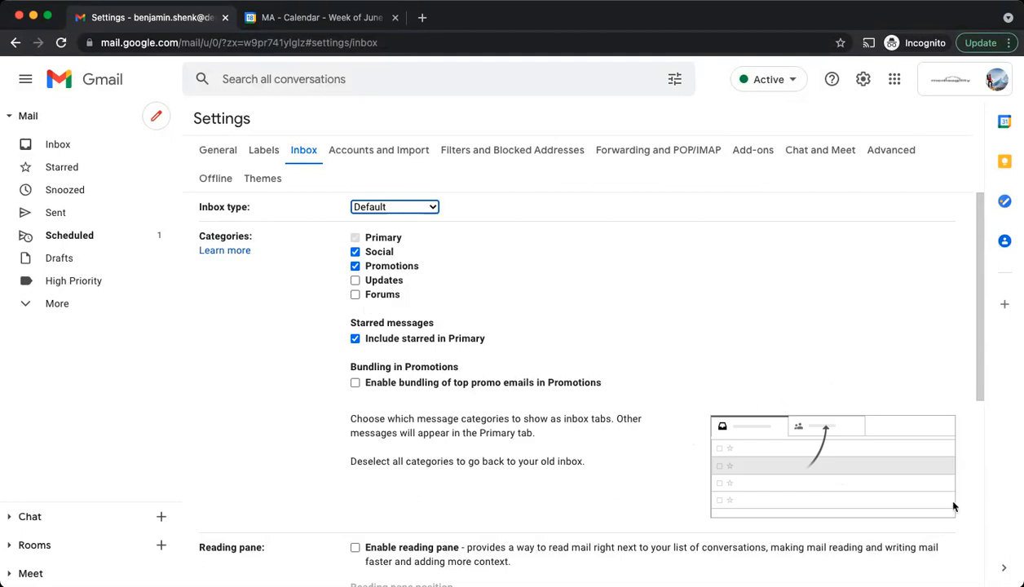
{"action": "scroll", "coordinate": [861, 357], "scroll_direction": "down", "scroll_amount": 3}
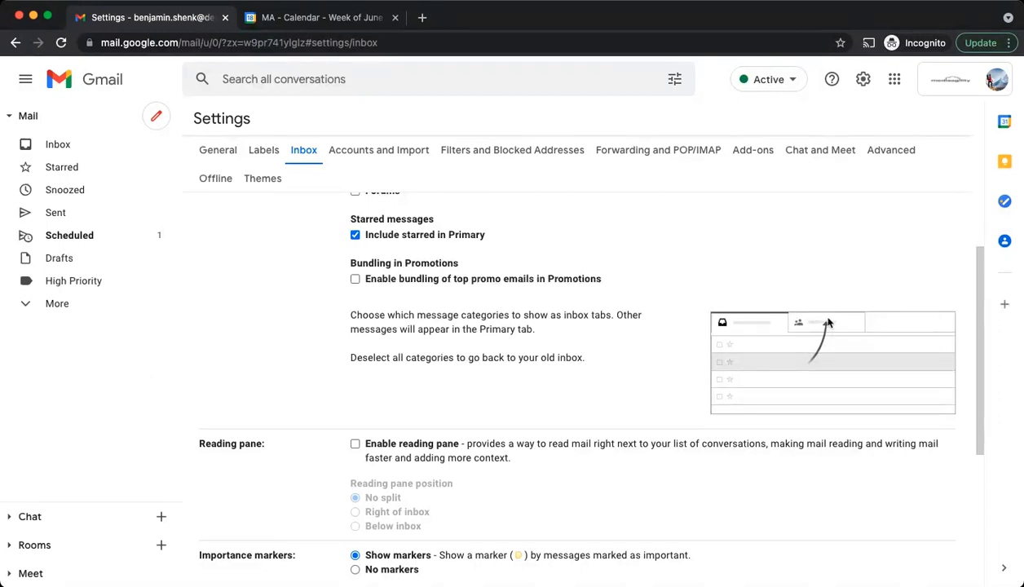
{"action": "scroll", "coordinate": [746, 300], "scroll_direction": "up", "scroll_amount": 3}
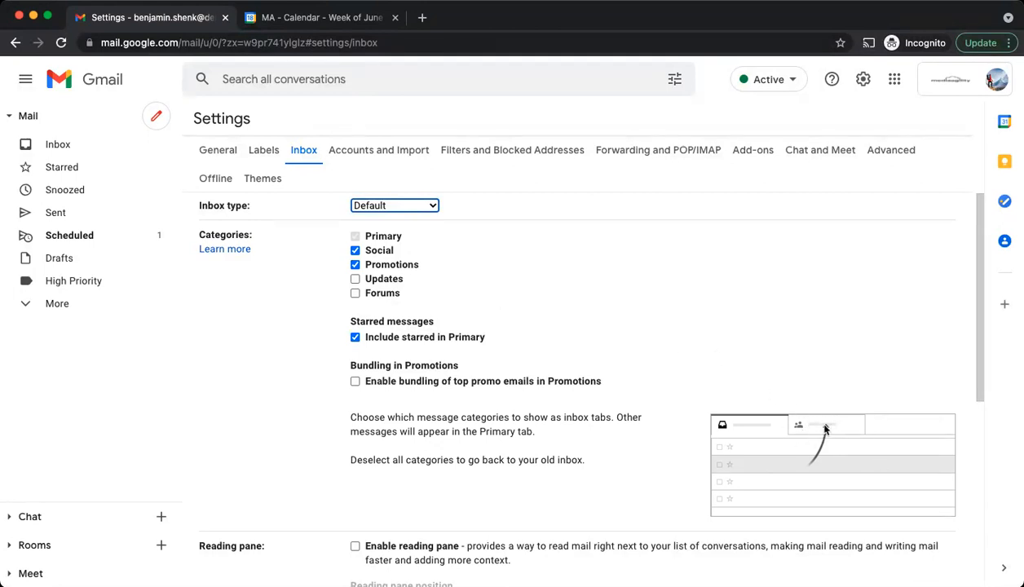
{"action": "scroll", "coordinate": [491, 290], "scroll_direction": "up", "scroll_amount": 1}
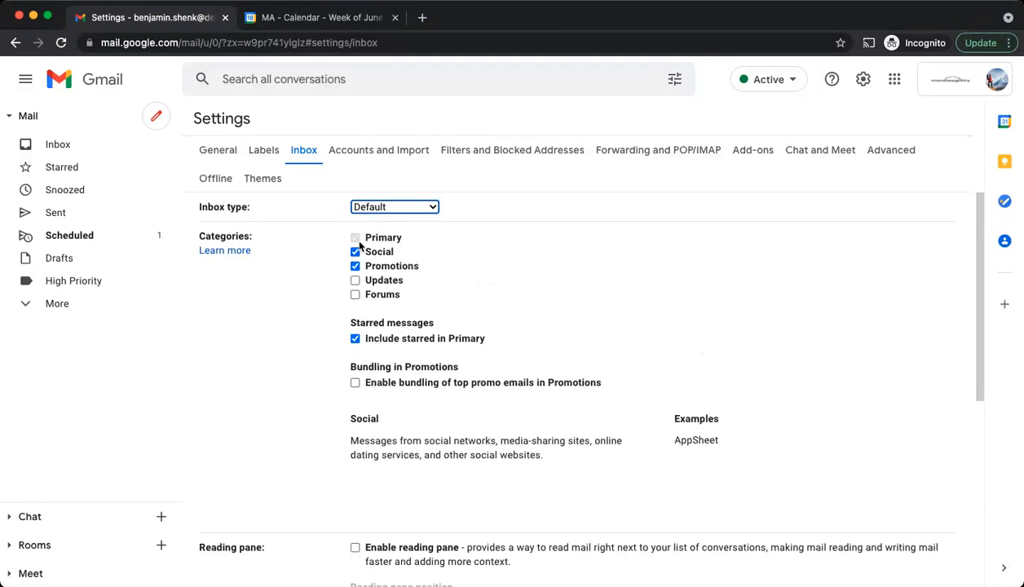
{"action": "left_click", "coordinate": [356, 282]}
{"action": "left_click", "coordinate": [357, 296]}
{"action": "left_click", "coordinate": [355, 282]}
{"action": "left_click", "coordinate": [356, 296]}
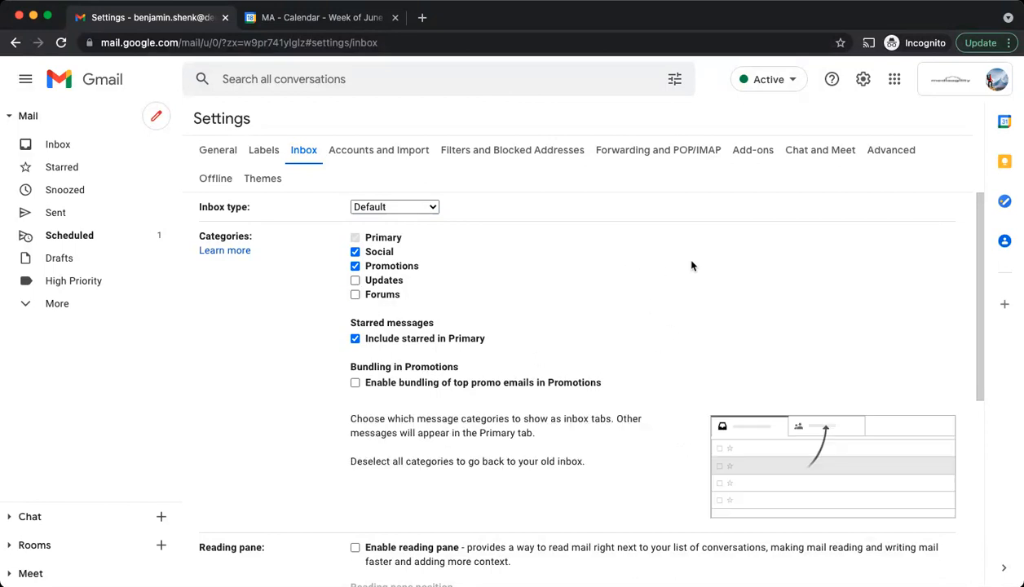
Set the inbox type back to Important first, check the Important section's options, and leave the settings without saving
{"action": "left_click", "coordinate": [433, 229]}
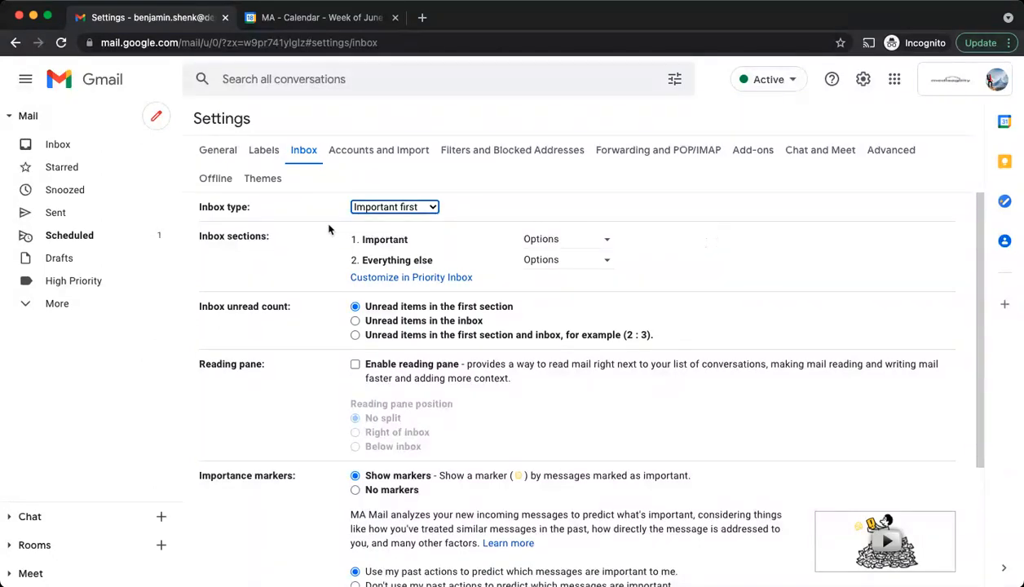
{"action": "left_click", "coordinate": [596, 241]}
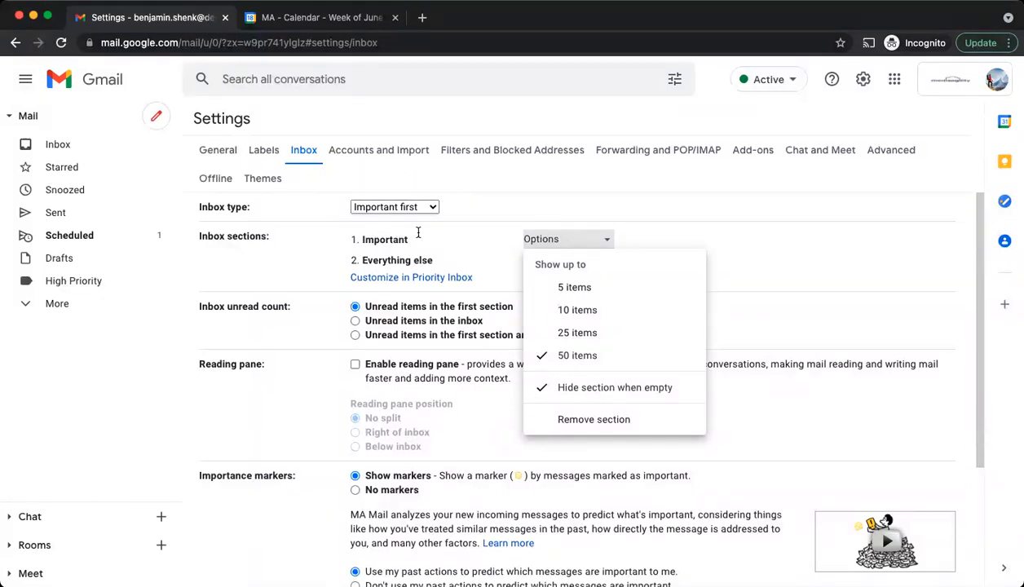
{"action": "left_click", "coordinate": [350, 238]}
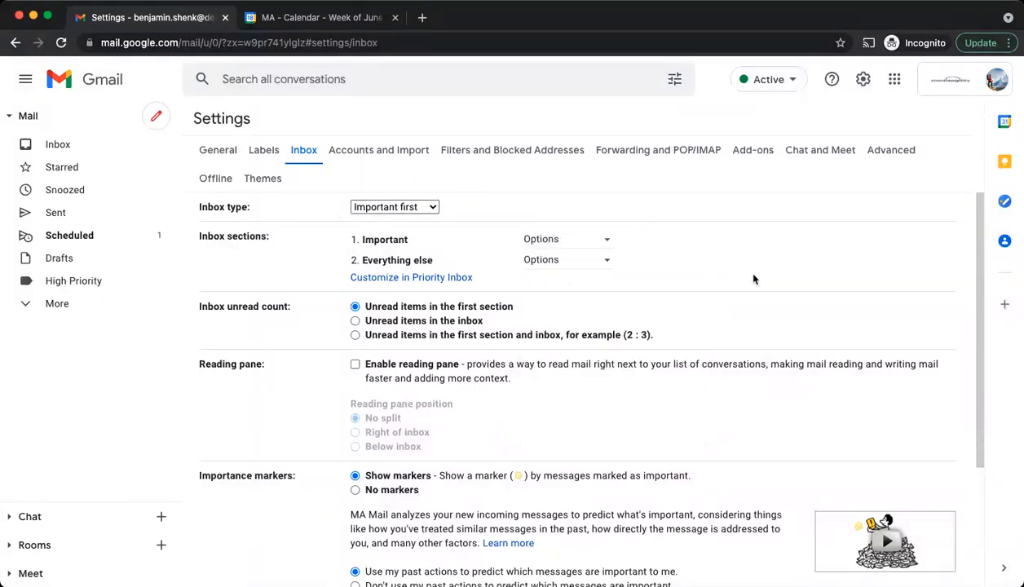
{"action": "scroll", "coordinate": [753, 278], "scroll_direction": "down", "scroll_amount": 5}
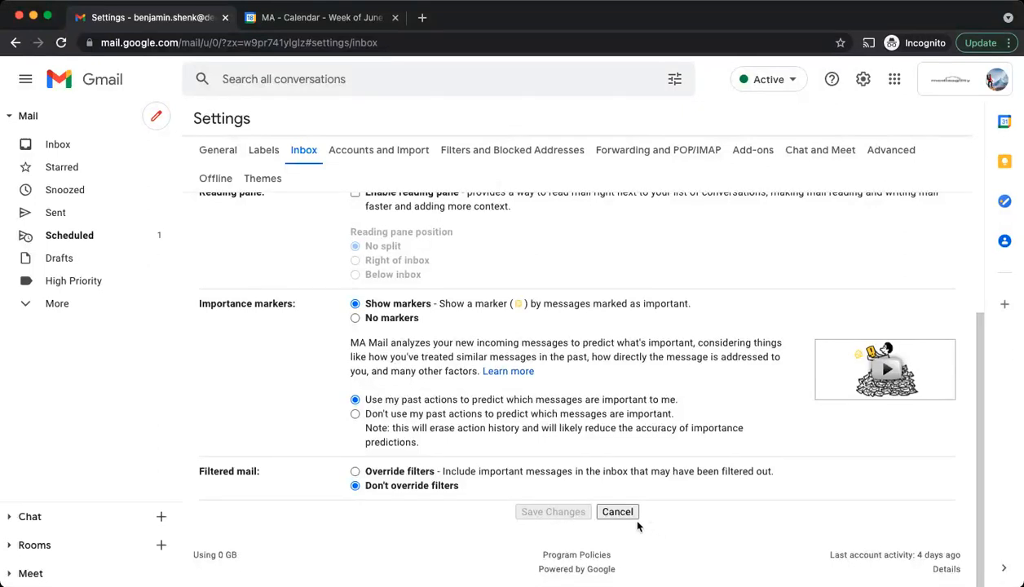
{"action": "left_click", "coordinate": [618, 512]}
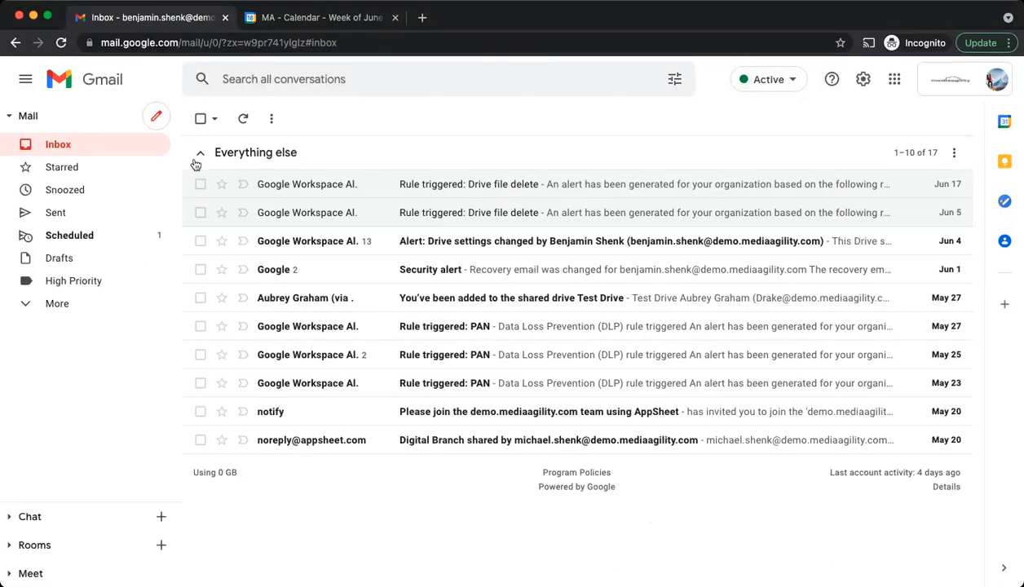
Mark the Jun 17 Drive file delete alert as important, reload the inbox, and collapse and re-expand the Important section
{"action": "left_click", "coordinate": [243, 184]}
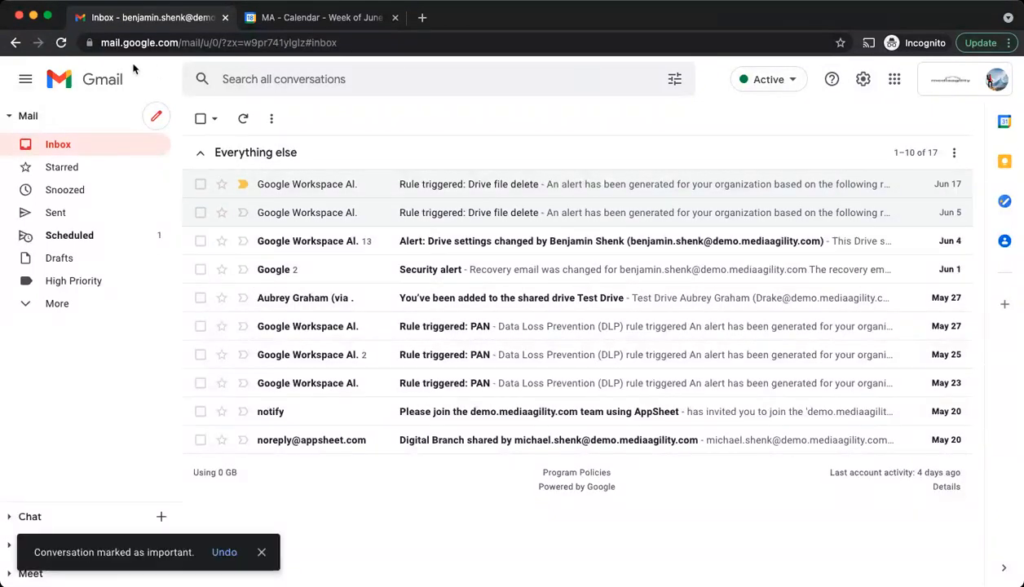
{"action": "left_click", "coordinate": [62, 43]}
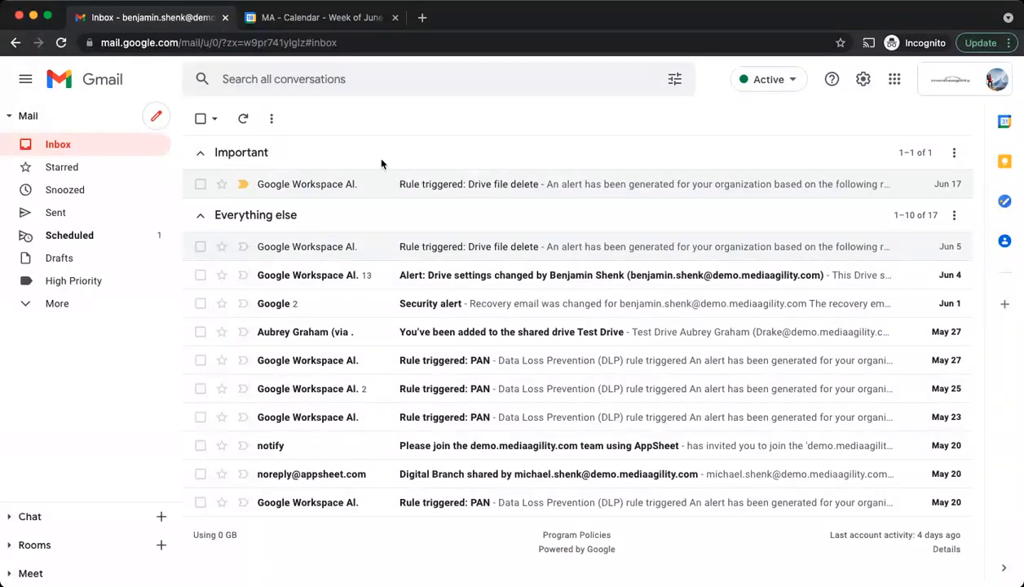
{"action": "left_click", "coordinate": [200, 155]}
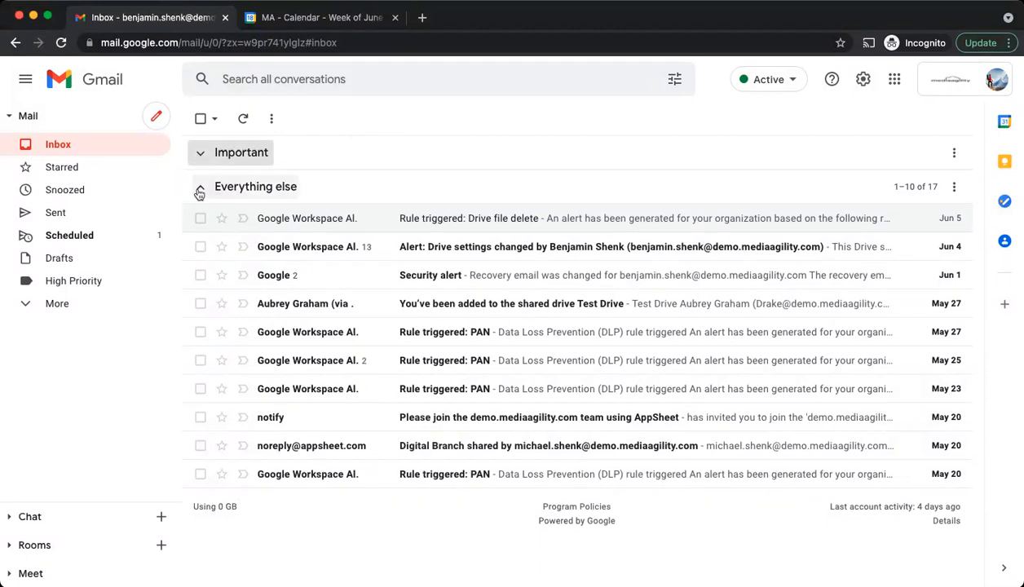
{"action": "left_click", "coordinate": [196, 155]}
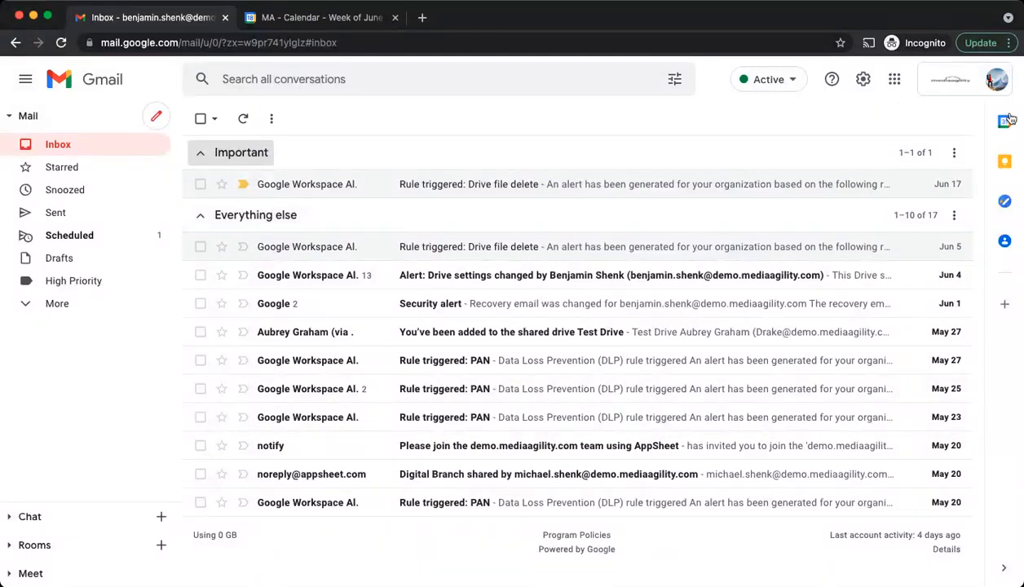
Open the full Inbox settings and review the display options for the Everything else section
{"action": "left_click", "coordinate": [863, 81]}
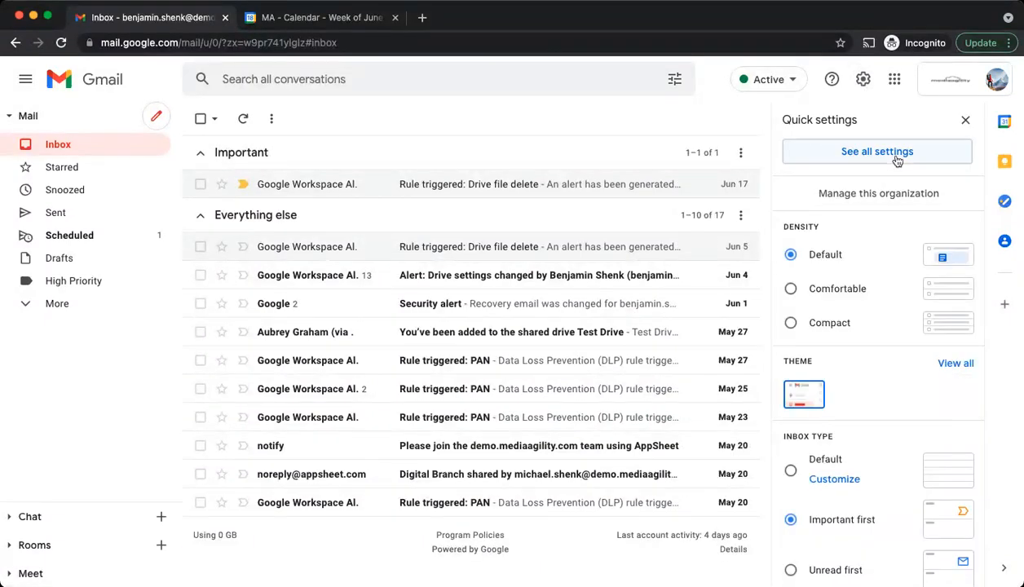
{"action": "left_click", "coordinate": [897, 161]}
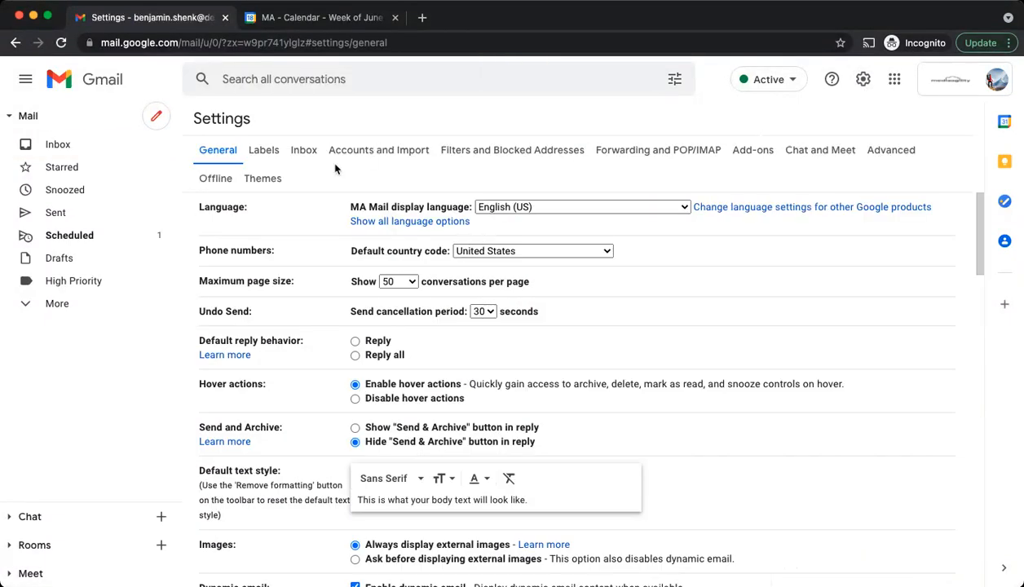
{"action": "left_click", "coordinate": [299, 155]}
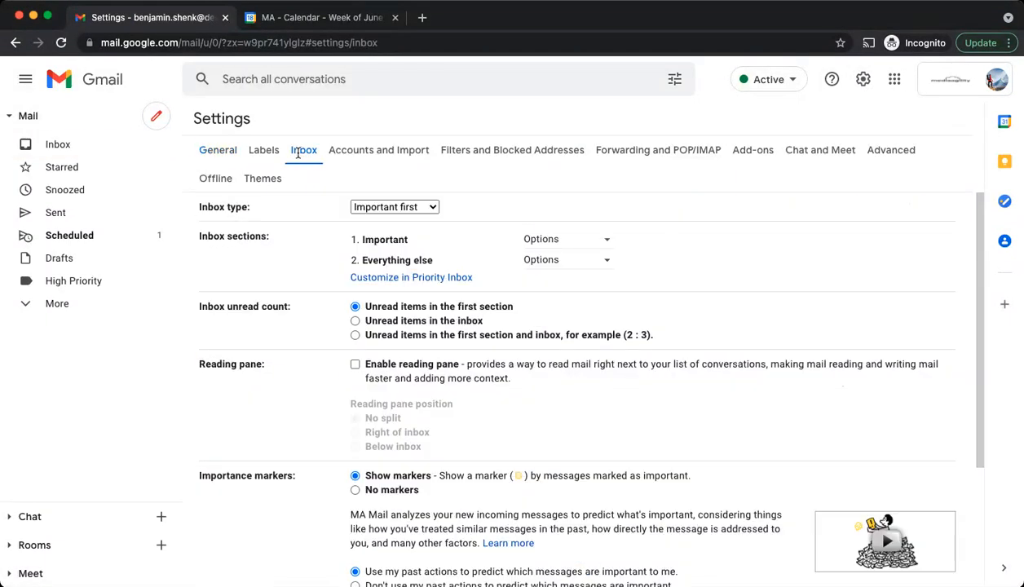
{"action": "left_click", "coordinate": [582, 261]}
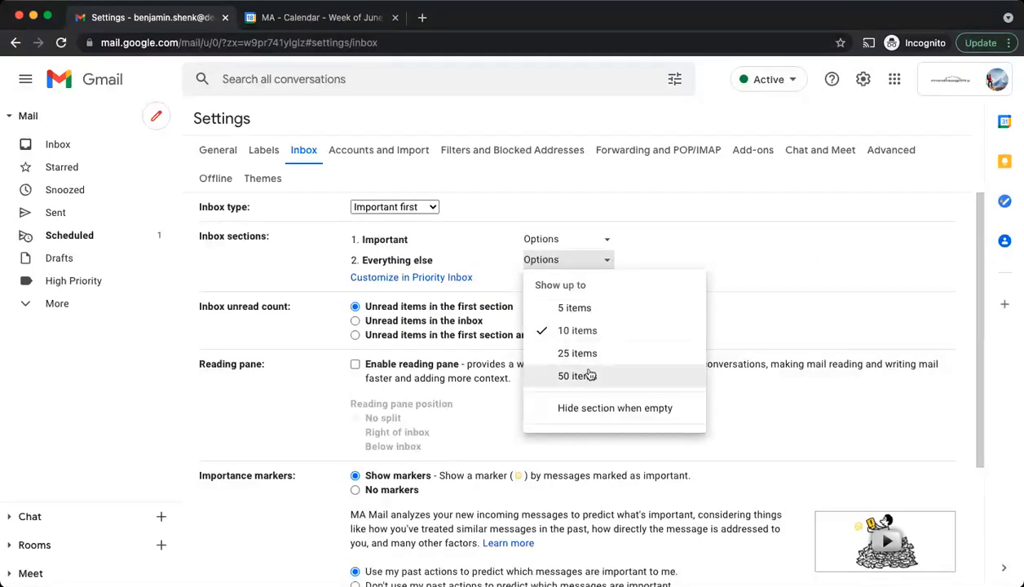
{"action": "left_click", "coordinate": [690, 254]}
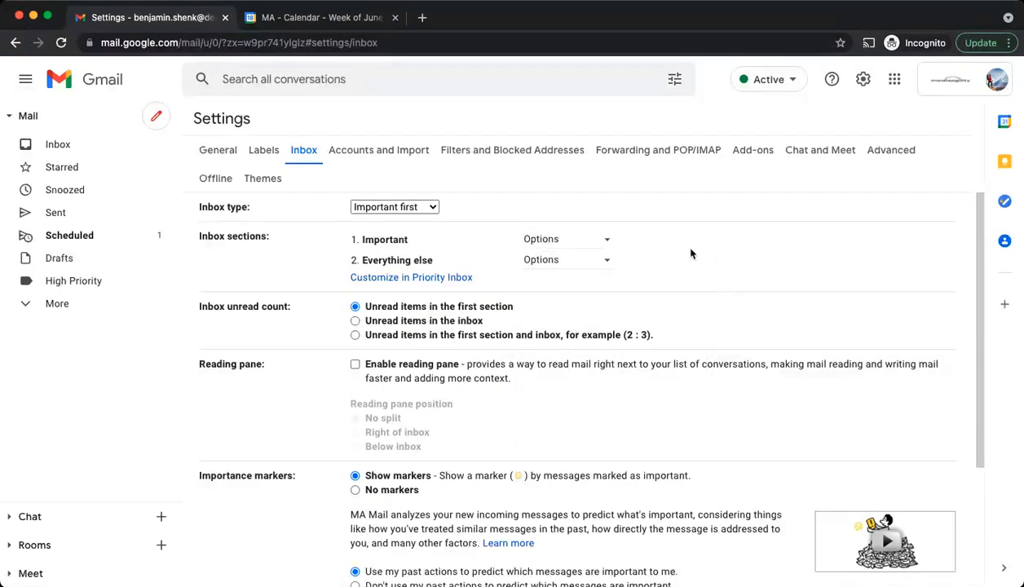
Limit the Everything else section to 5 items and set the Important section to show up to 25 items
{"action": "left_click", "coordinate": [606, 239]}
{"action": "left_click", "coordinate": [579, 293]}
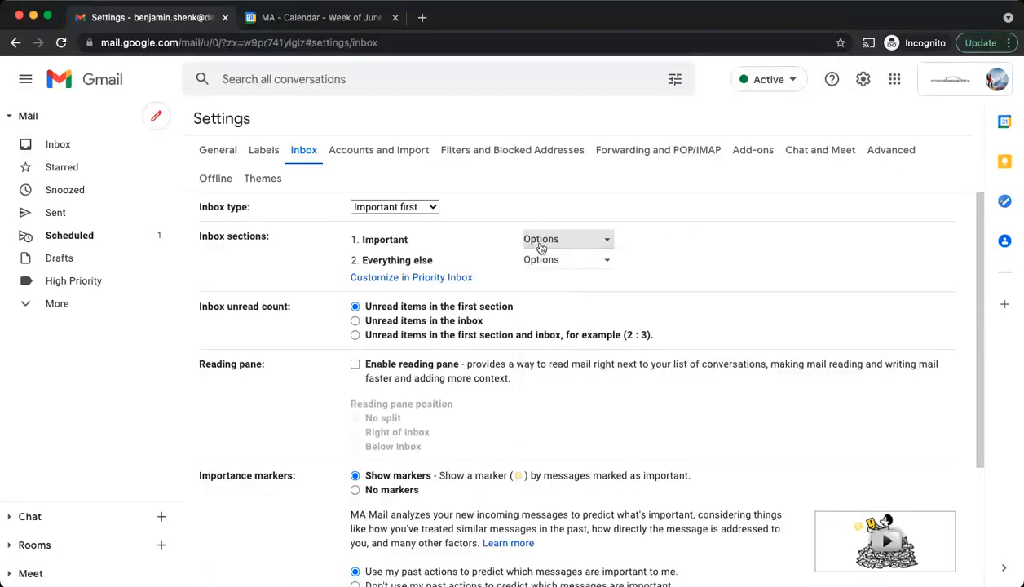
{"action": "left_click", "coordinate": [606, 261]}
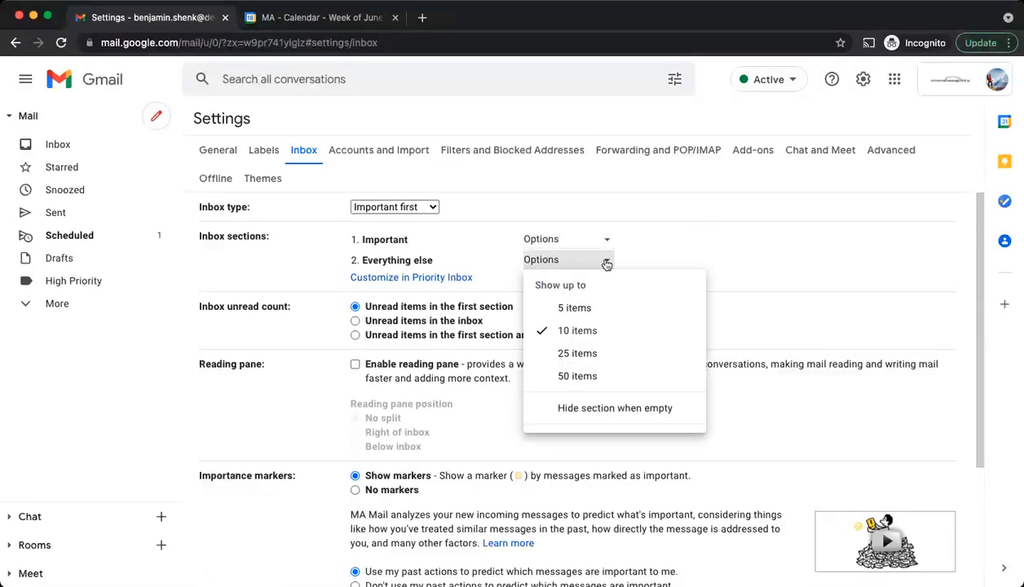
{"action": "left_click", "coordinate": [588, 307]}
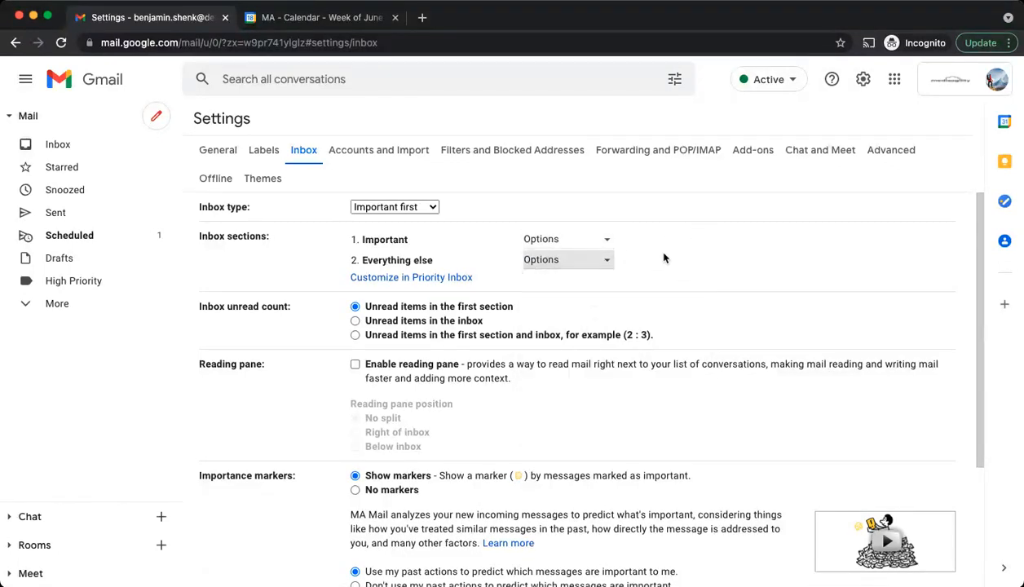
{"action": "left_click", "coordinate": [606, 239]}
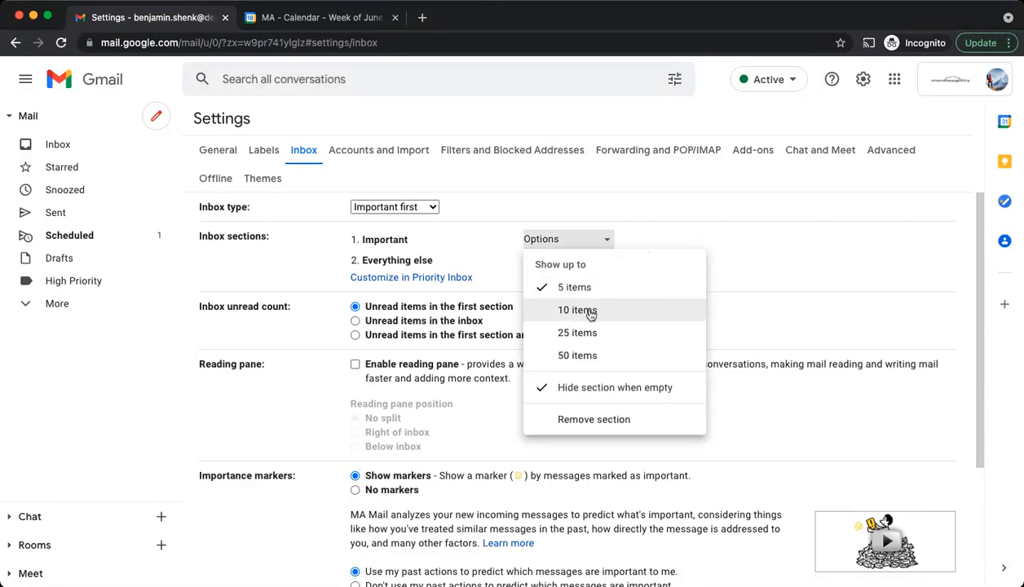
{"action": "left_click", "coordinate": [594, 340]}
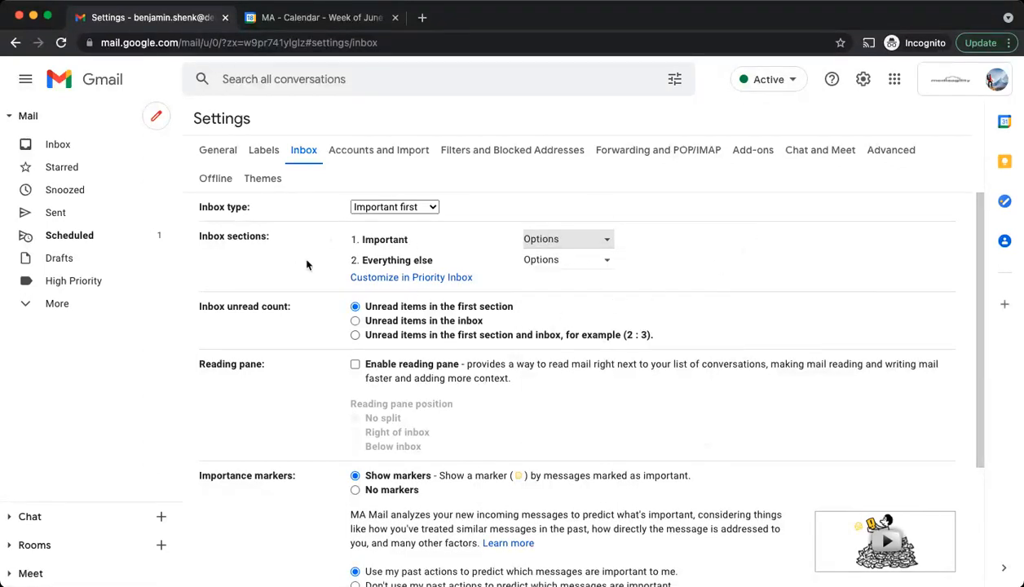
Change the inbox type to Unread first, save the changes, and look through the resulting inbox sections
{"action": "left_click", "coordinate": [432, 209]}
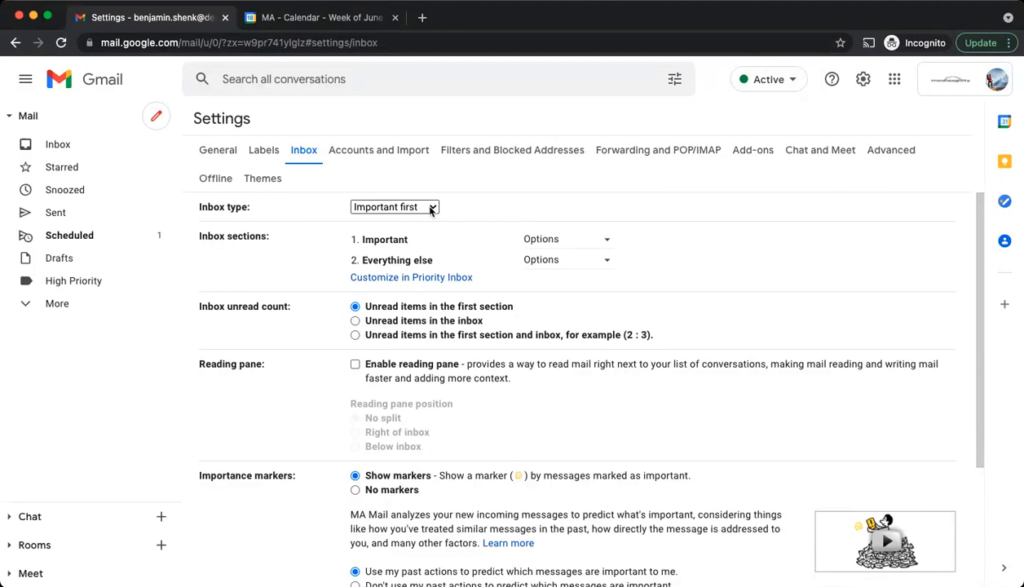
{"action": "left_click", "coordinate": [373, 232]}
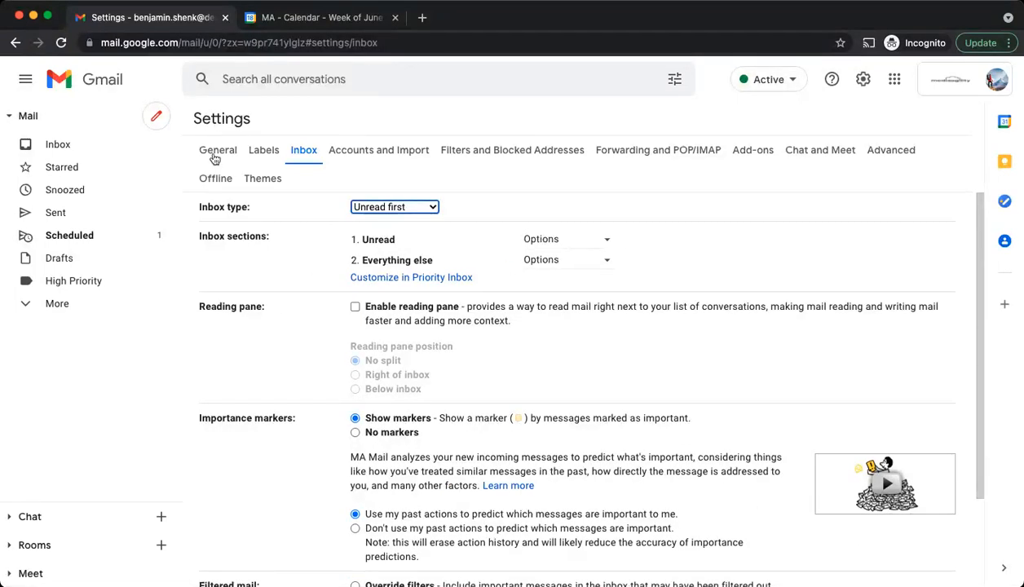
{"action": "scroll", "coordinate": [815, 334], "scroll_direction": "down", "scroll_amount": 3}
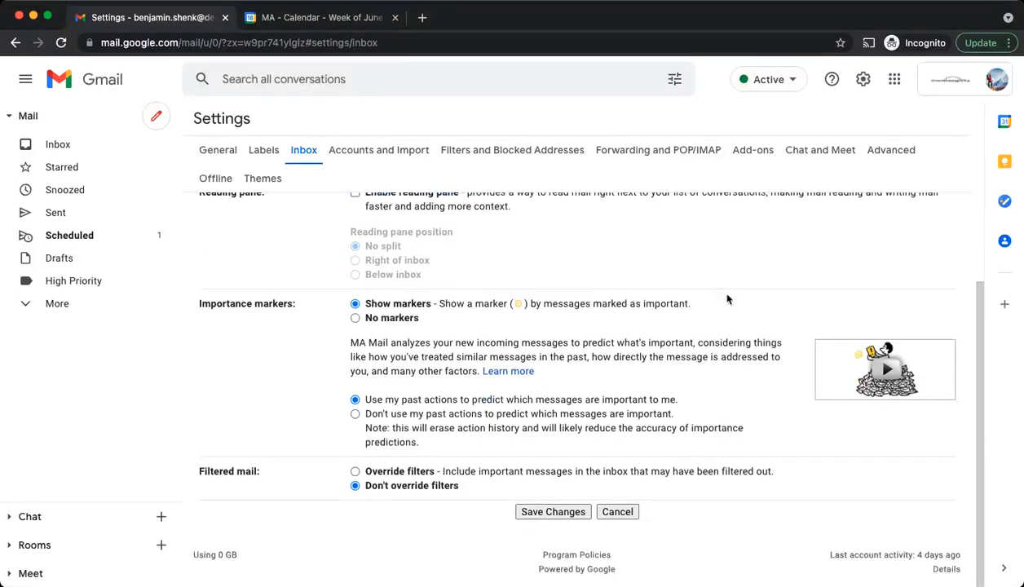
{"action": "left_click", "coordinate": [566, 513]}
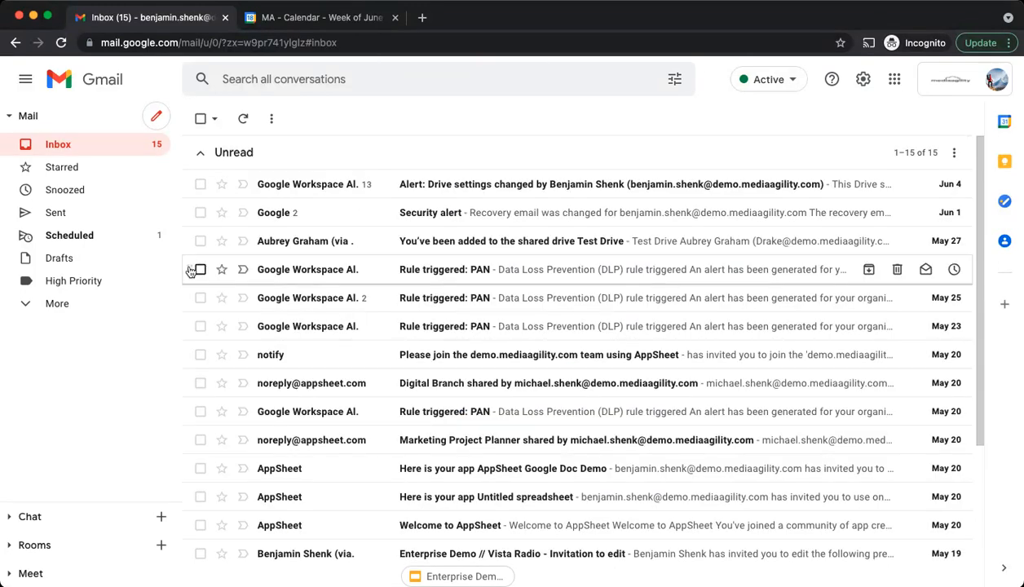
{"action": "scroll", "coordinate": [456, 367], "scroll_direction": "down", "scroll_amount": 5}
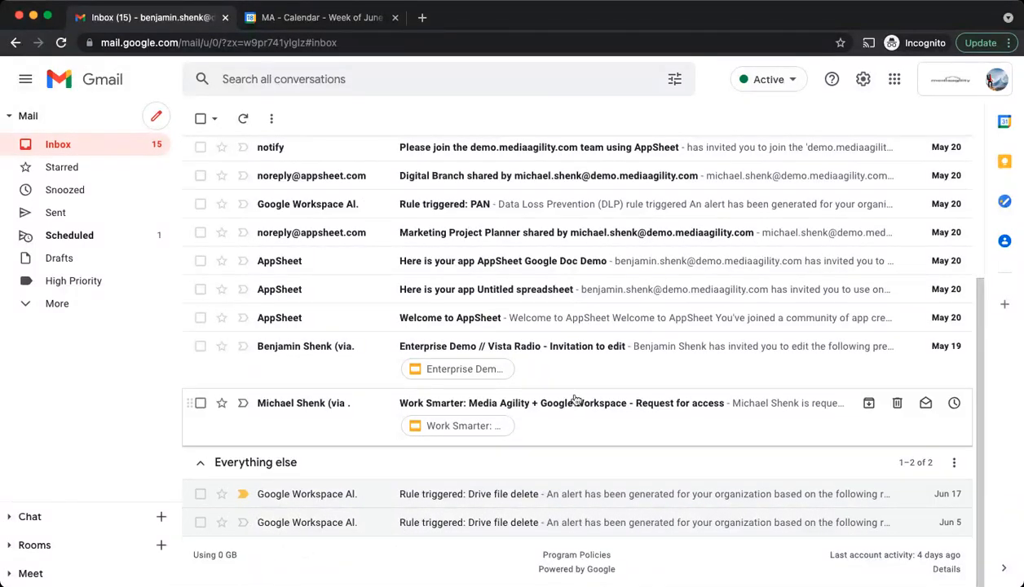
{"action": "scroll", "coordinate": [575, 400], "scroll_direction": "up", "scroll_amount": 5}
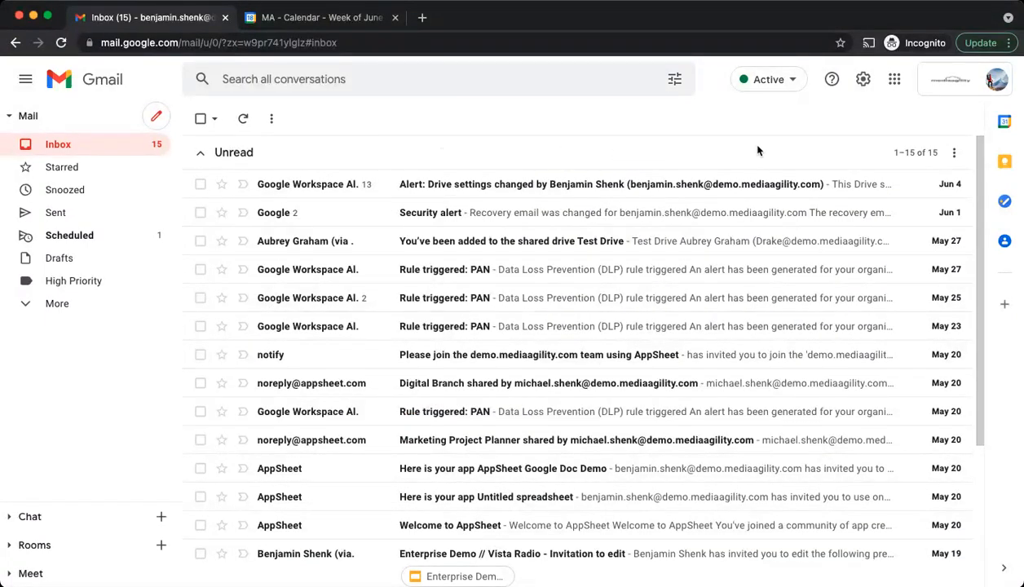
Reopen the Inbox settings, customize the sections in Priority Inbox, and keep Unread as the first section
{"action": "left_click", "coordinate": [862, 79]}
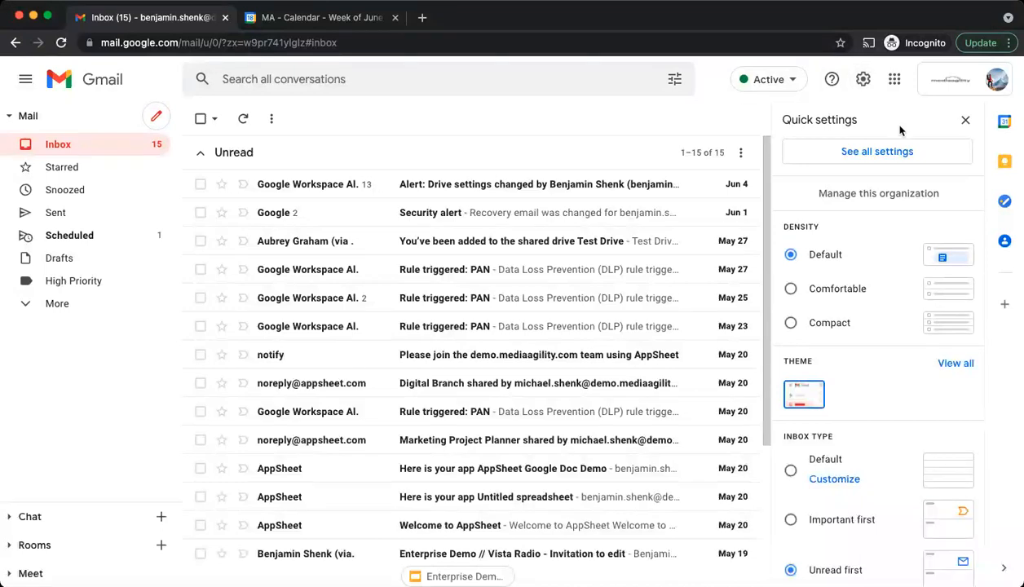
{"action": "left_click", "coordinate": [879, 156]}
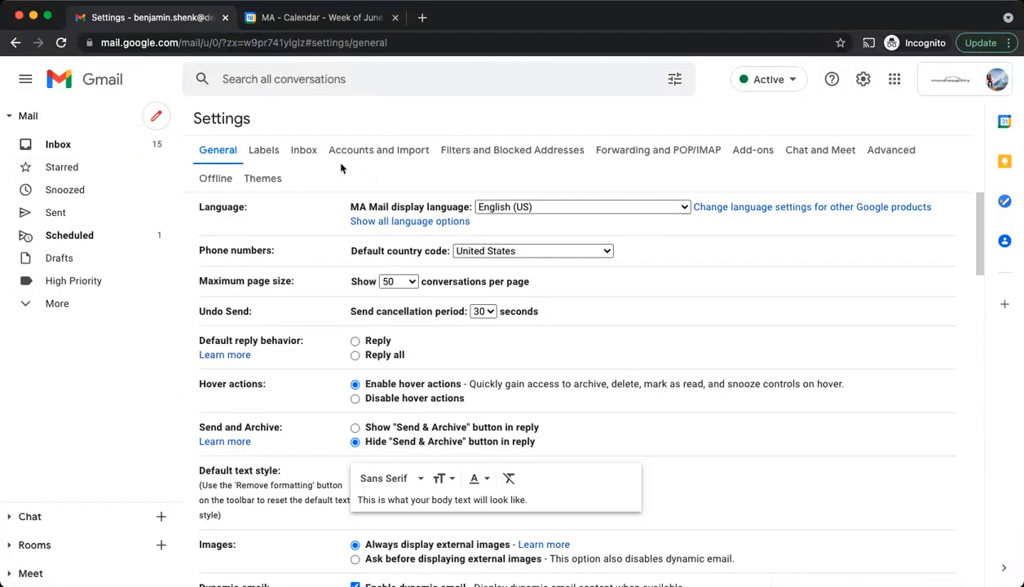
{"action": "left_click", "coordinate": [301, 151]}
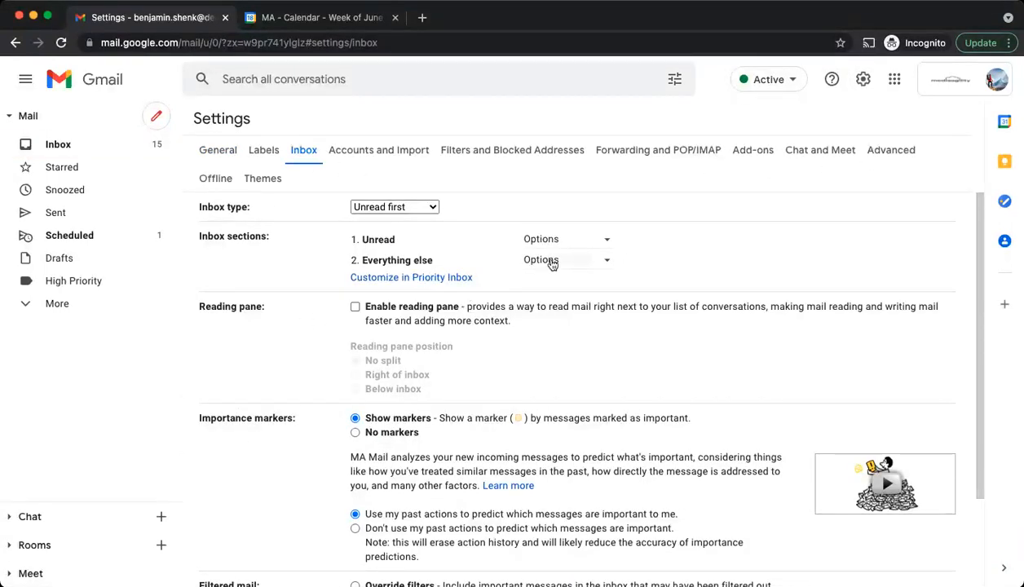
{"action": "left_click", "coordinate": [404, 279]}
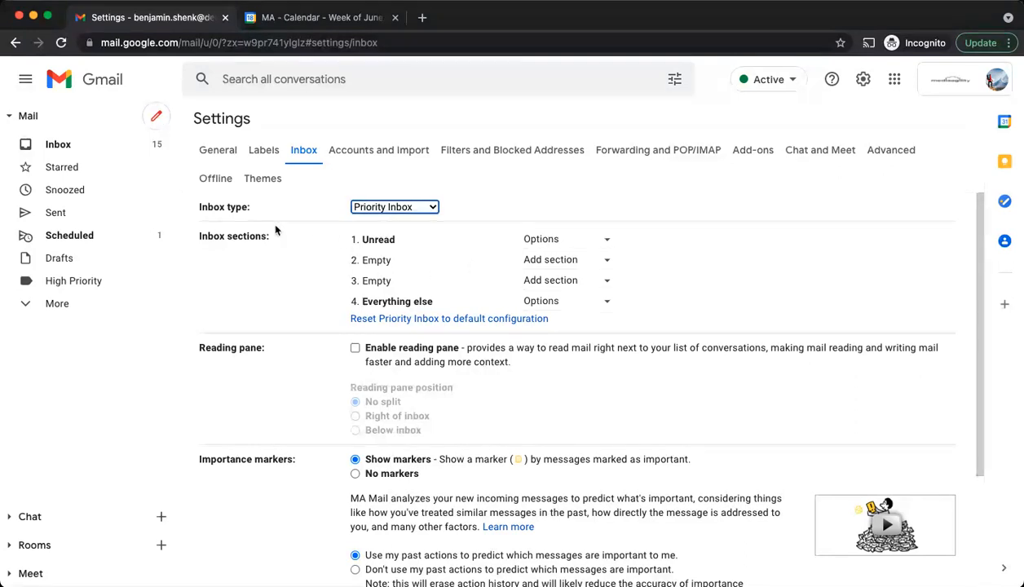
{"action": "left_click", "coordinate": [605, 240]}
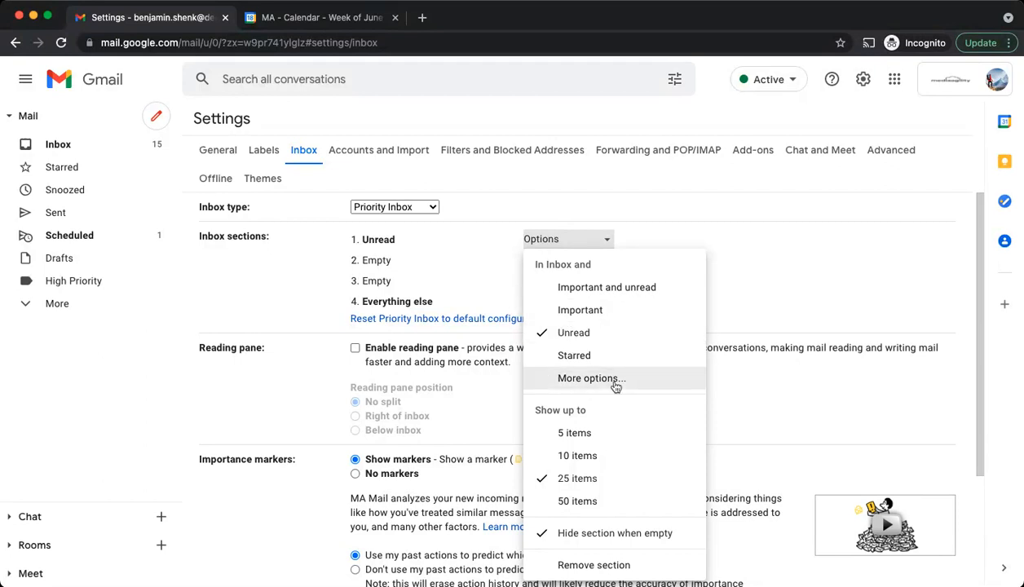
{"action": "left_click", "coordinate": [587, 341]}
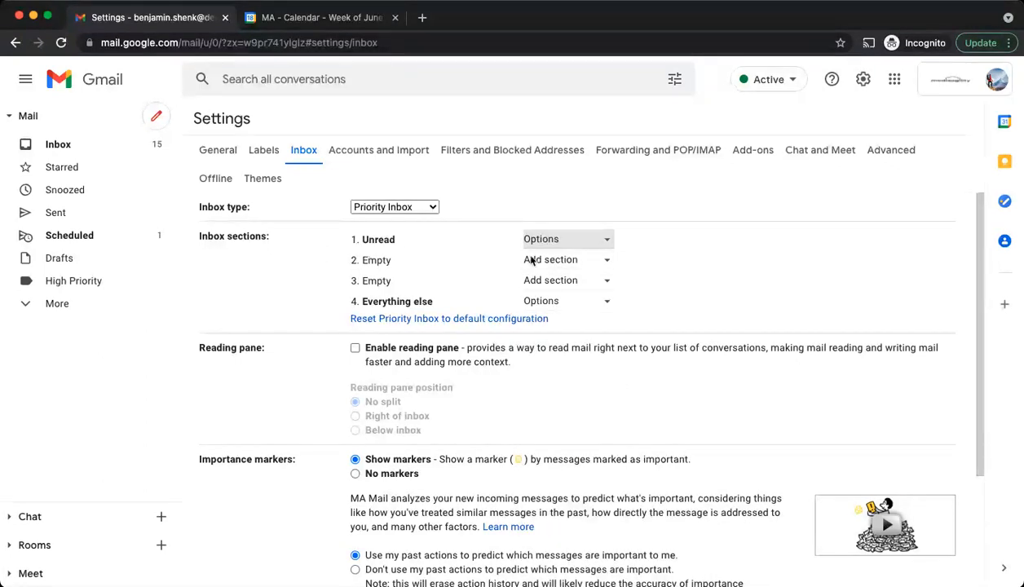
Add Important as the second Priority Inbox section and highlight the first two section names
{"action": "left_click", "coordinate": [608, 261]}
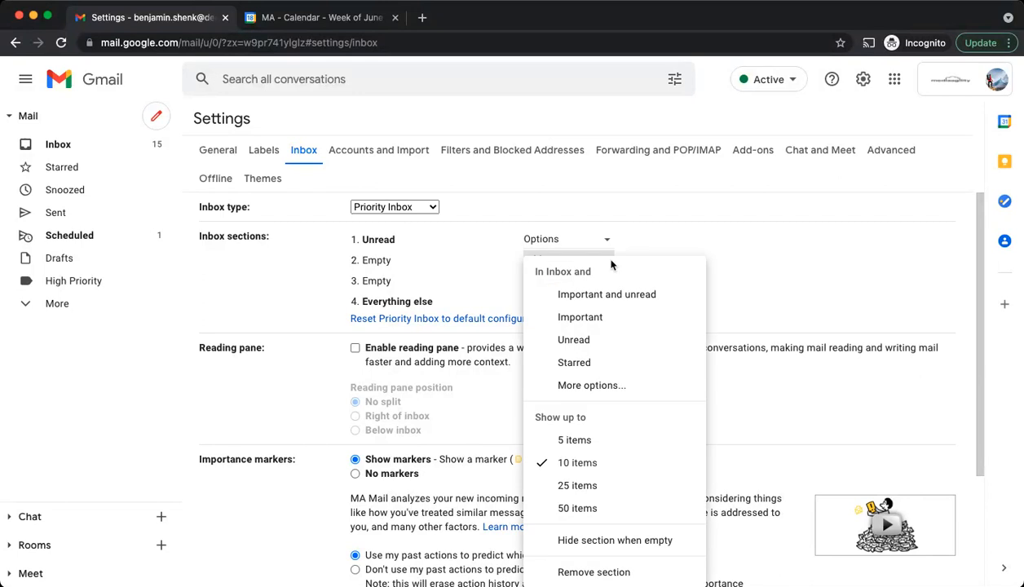
{"action": "left_click", "coordinate": [596, 318]}
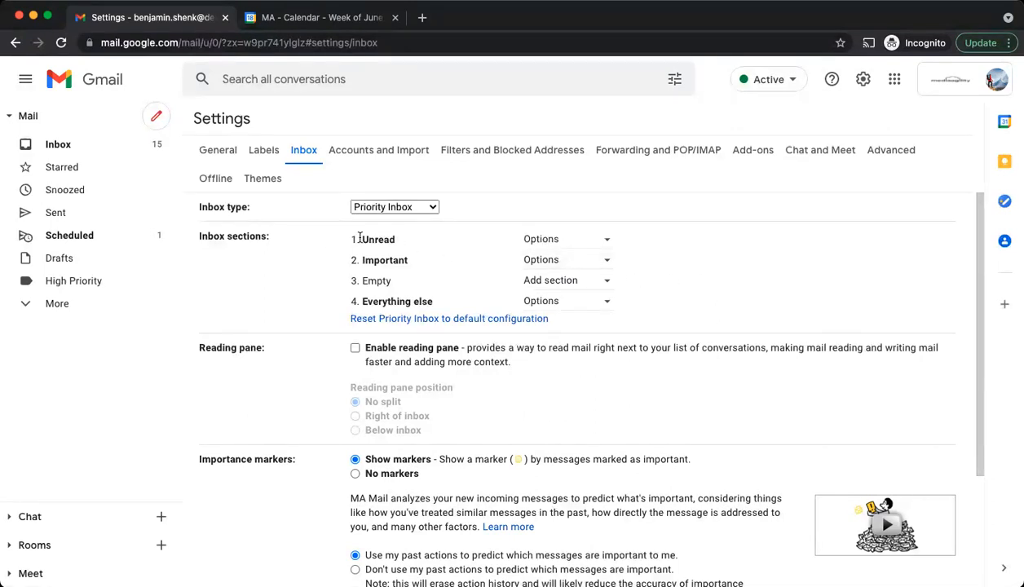
{"action": "left_click_drag", "start_coordinate": [353, 237], "coordinate": [437, 241]}
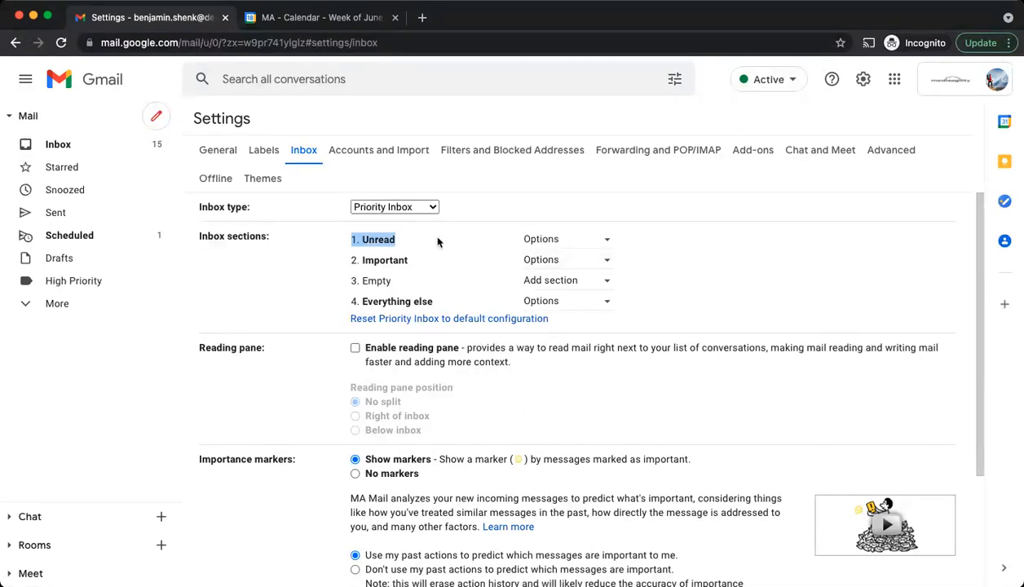
{"action": "left_click", "coordinate": [342, 260]}
{"action": "left_click_drag", "start_coordinate": [342, 260], "coordinate": [406, 260]}
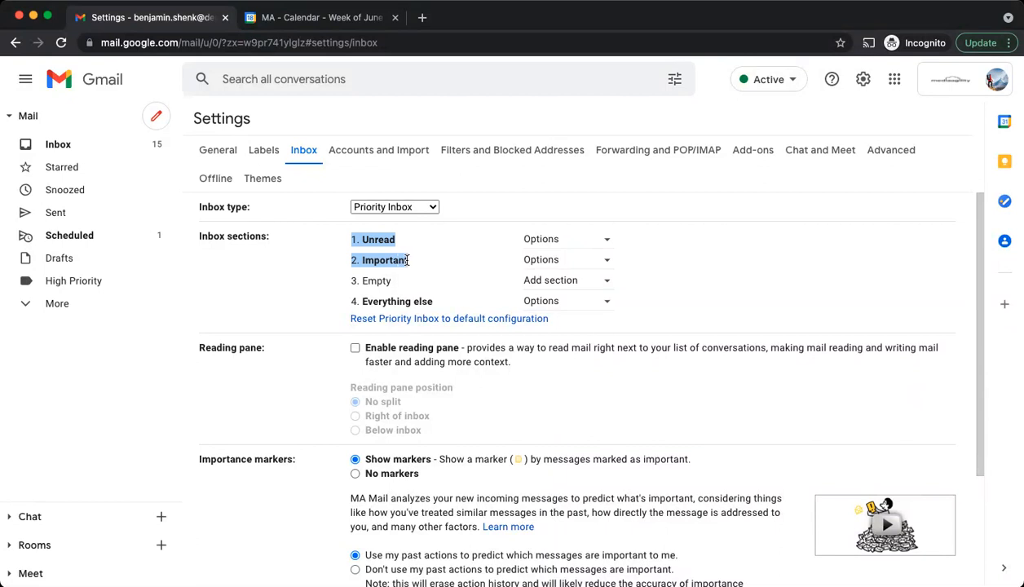
{"action": "left_click", "coordinate": [414, 265]}
Add Starred as the third Priority Inbox section and save the changes
{"action": "left_click", "coordinate": [612, 282]}
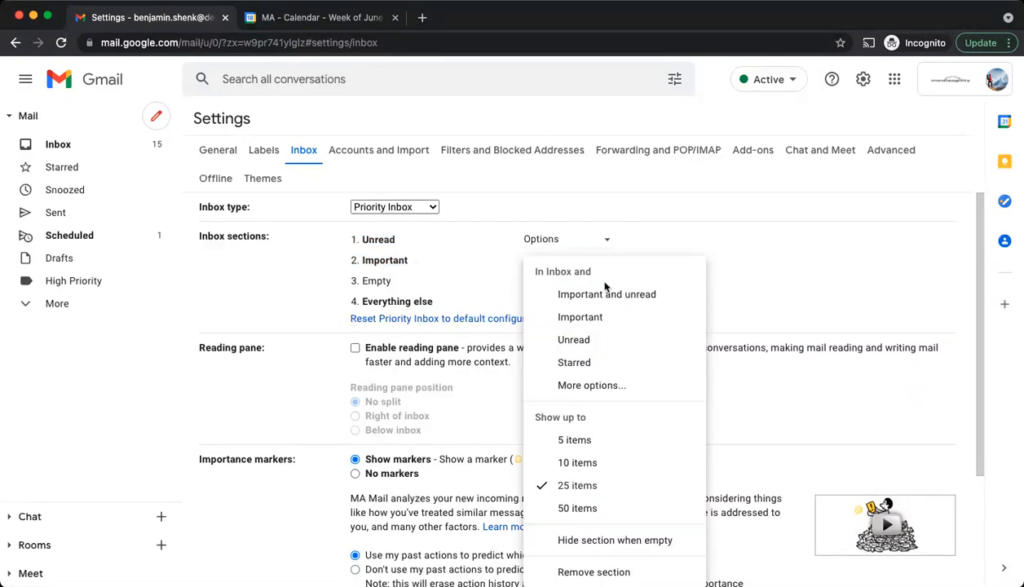
{"action": "left_click", "coordinate": [600, 363]}
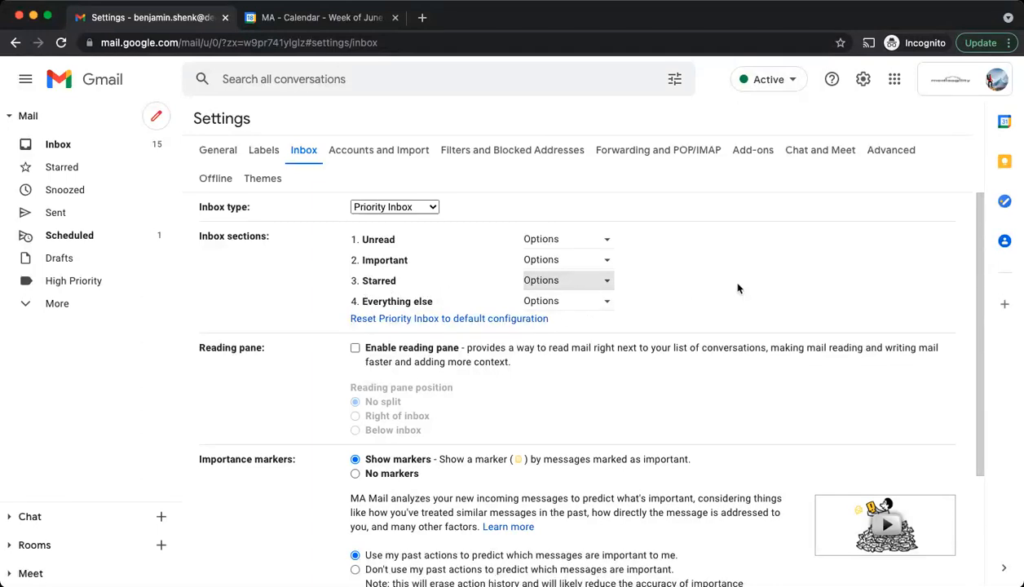
{"action": "scroll", "coordinate": [736, 296], "scroll_direction": "down", "scroll_amount": 3}
{"action": "left_click", "coordinate": [552, 512]}
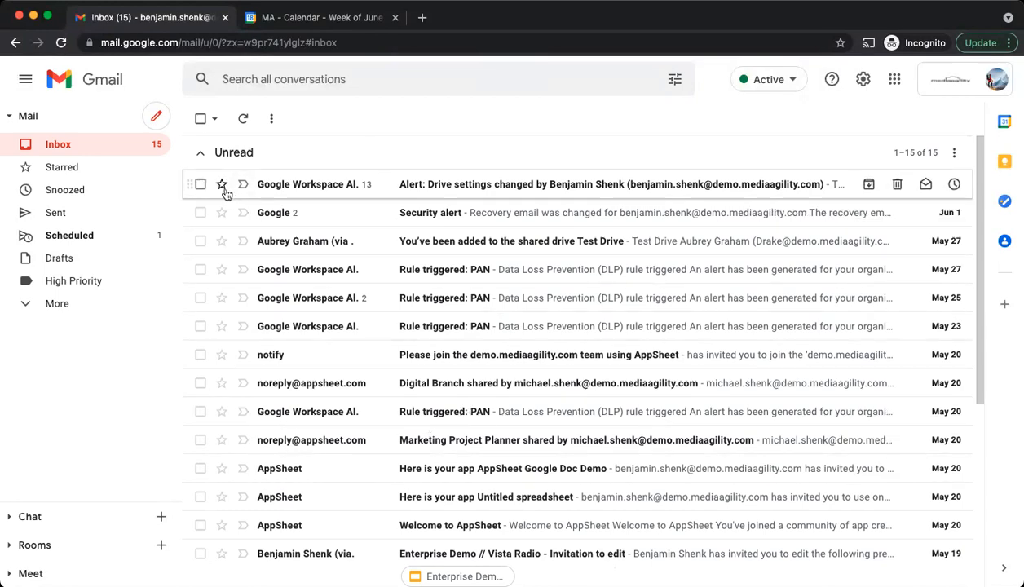
Star the Jun 4 Drive settings alert and the Test Drive shared drive email, open the latter, and return to the inbox
{"action": "left_click", "coordinate": [219, 185]}
{"action": "left_click", "coordinate": [222, 241]}
{"action": "left_click", "coordinate": [338, 244]}
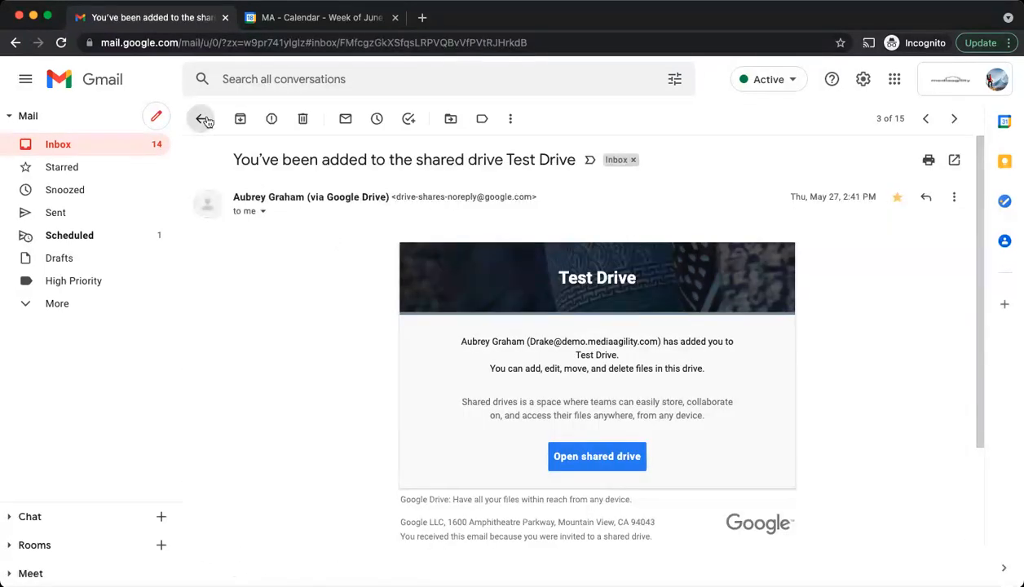
{"action": "left_click", "coordinate": [204, 119]}
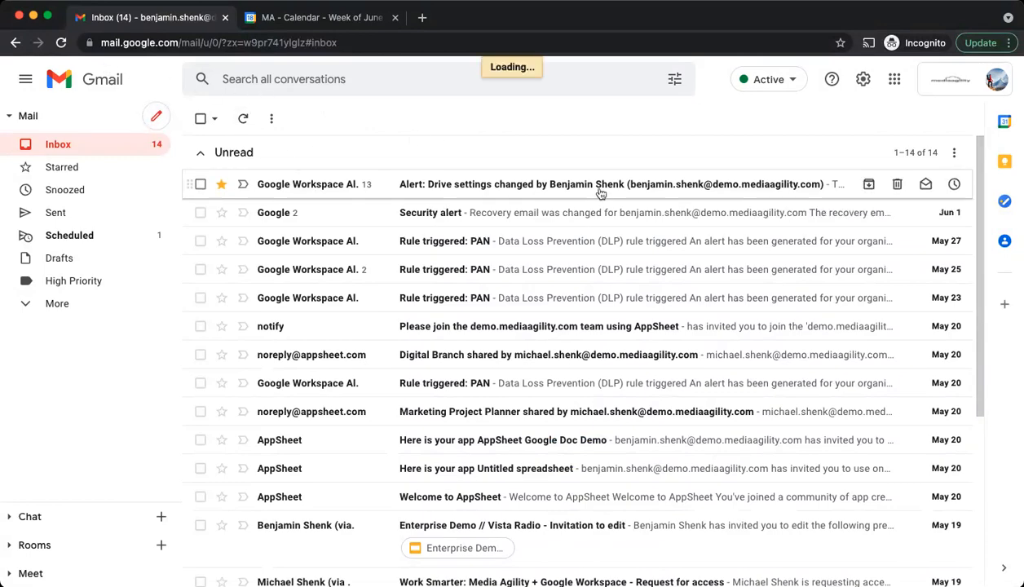
Look through the Unread, Important, Starred and Everything else sections of the inbox
{"action": "scroll", "coordinate": [384, 433], "scroll_direction": "down", "scroll_amount": 5}
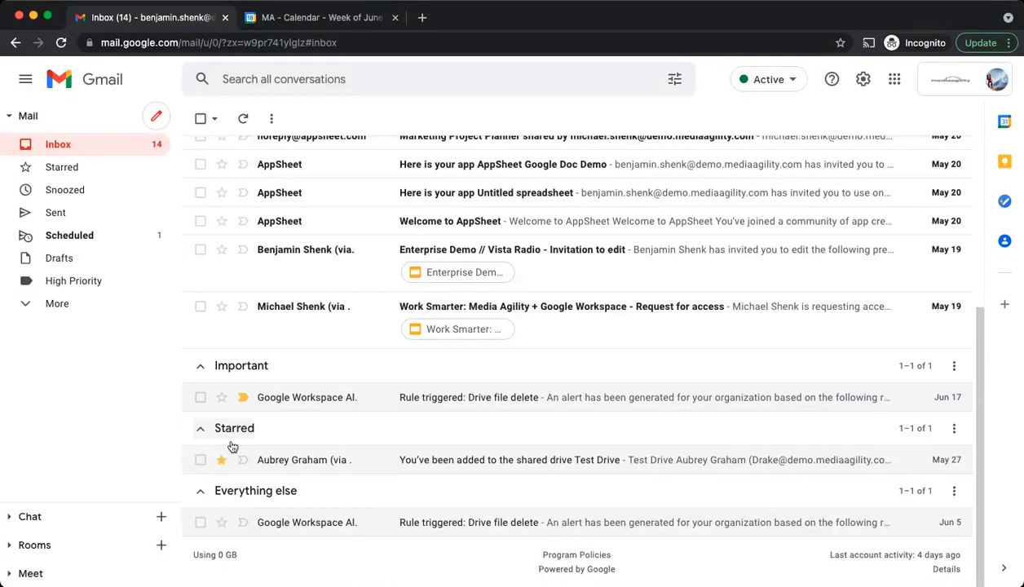
{"action": "scroll", "coordinate": [342, 392], "scroll_direction": "up", "scroll_amount": 5}
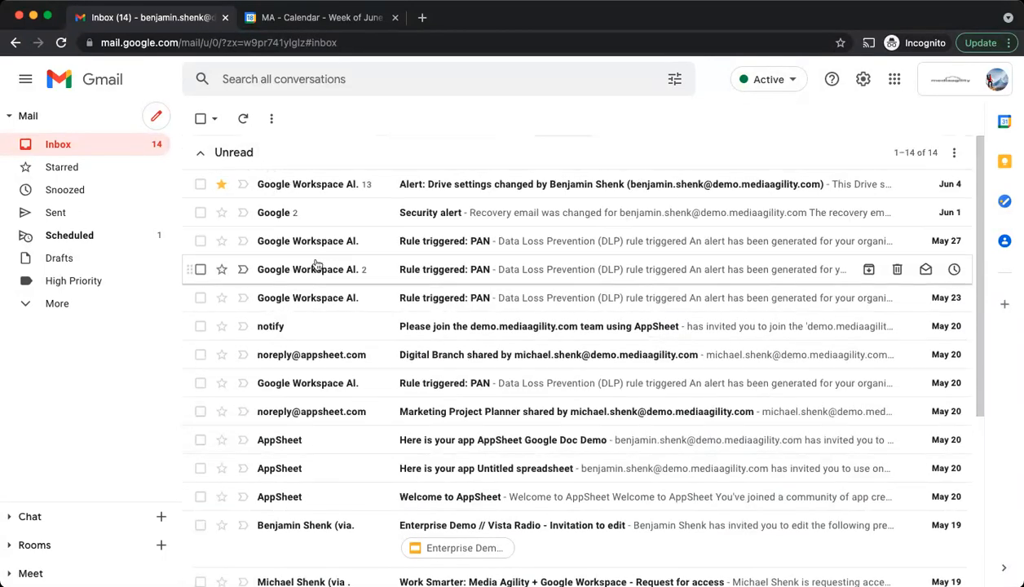
{"action": "scroll", "coordinate": [347, 393], "scroll_direction": "down", "scroll_amount": 4}
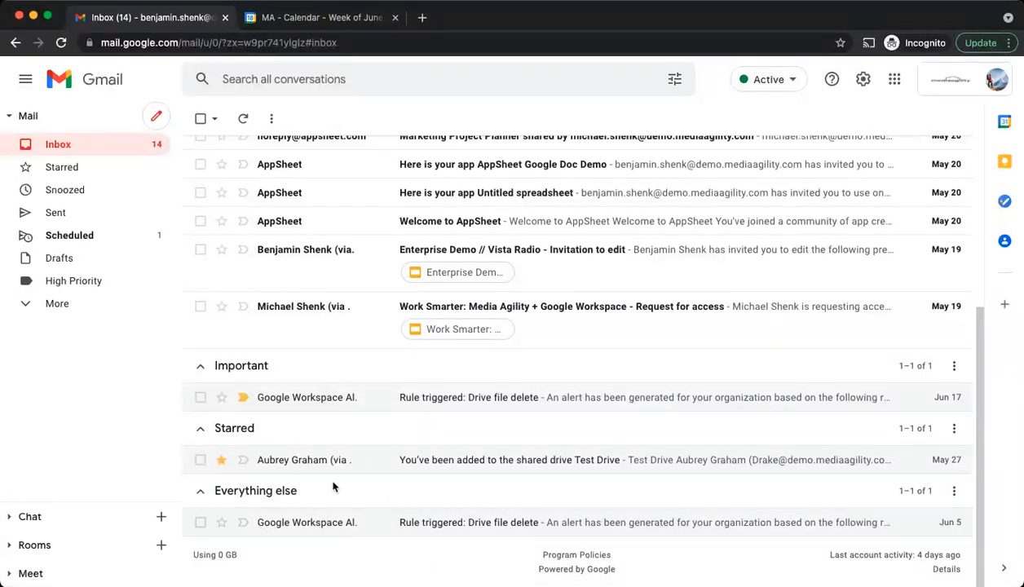
{"action": "scroll", "coordinate": [486, 504], "scroll_direction": "up", "scroll_amount": 4}
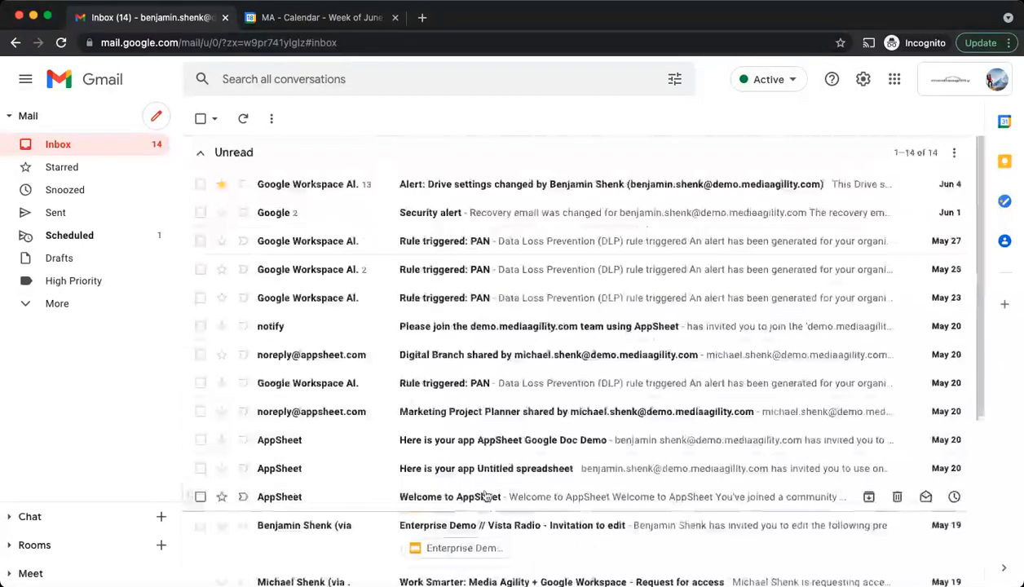
Open the full settings at the Inbox options and enable the reading pane
{"action": "left_click", "coordinate": [863, 79]}
{"action": "left_click", "coordinate": [873, 153]}
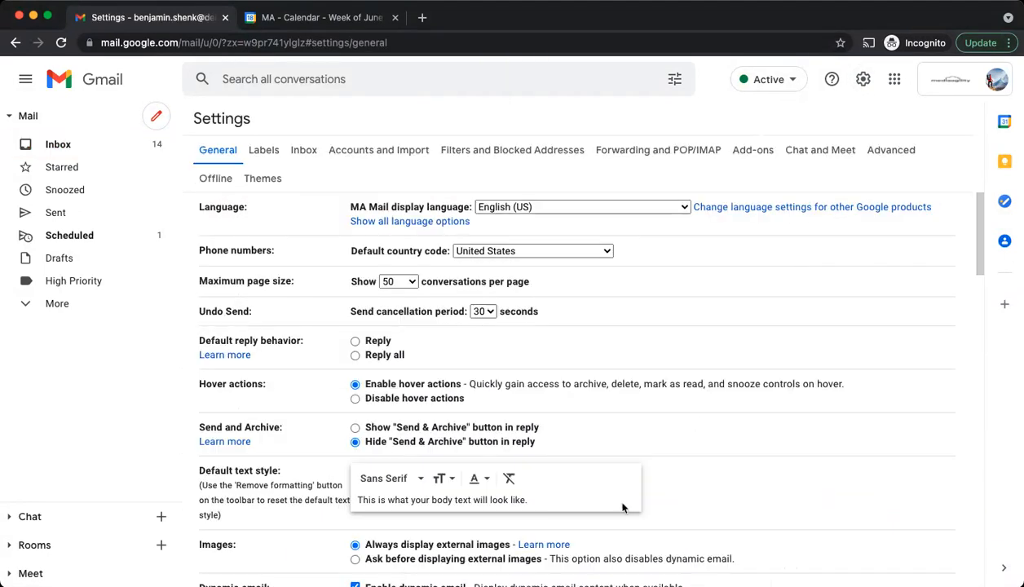
{"action": "left_click", "coordinate": [302, 151]}
{"action": "scroll", "coordinate": [809, 268], "scroll_direction": "down", "scroll_amount": 2}
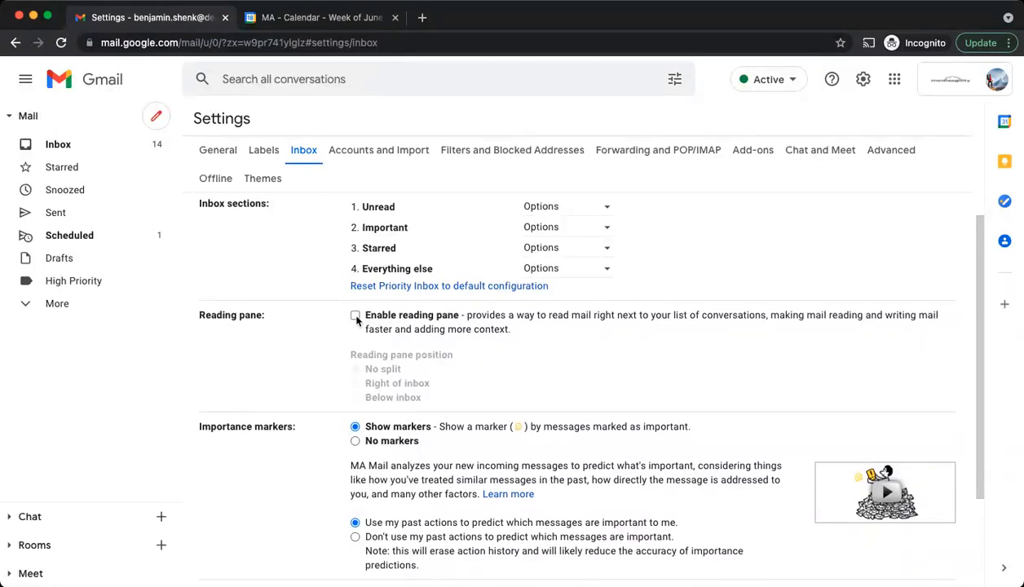
{"action": "left_click", "coordinate": [357, 318]}
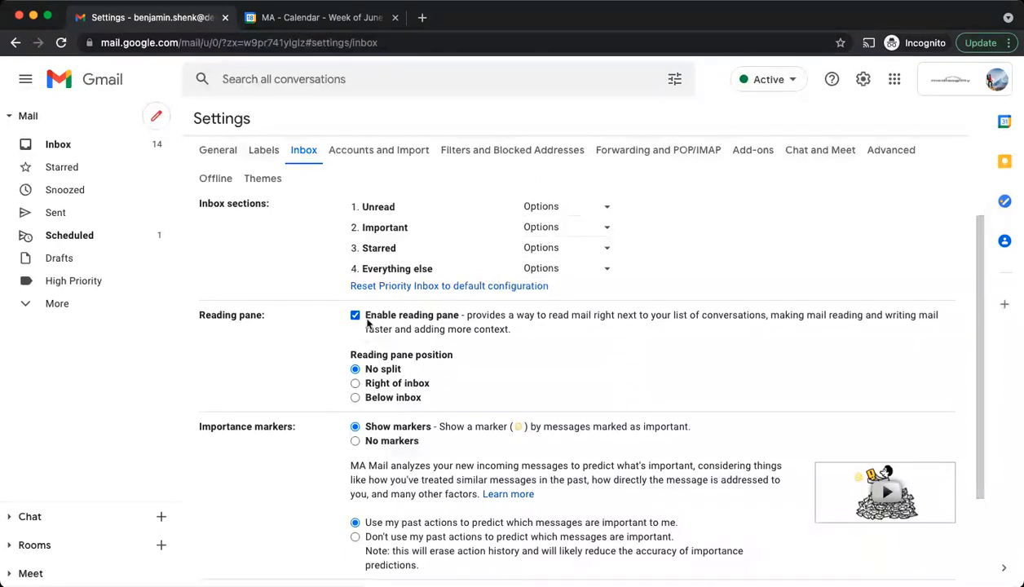
Try the reading pane below the inbox, settle on Right of inbox, and save the changes
{"action": "left_click", "coordinate": [356, 385]}
{"action": "left_click", "coordinate": [356, 398]}
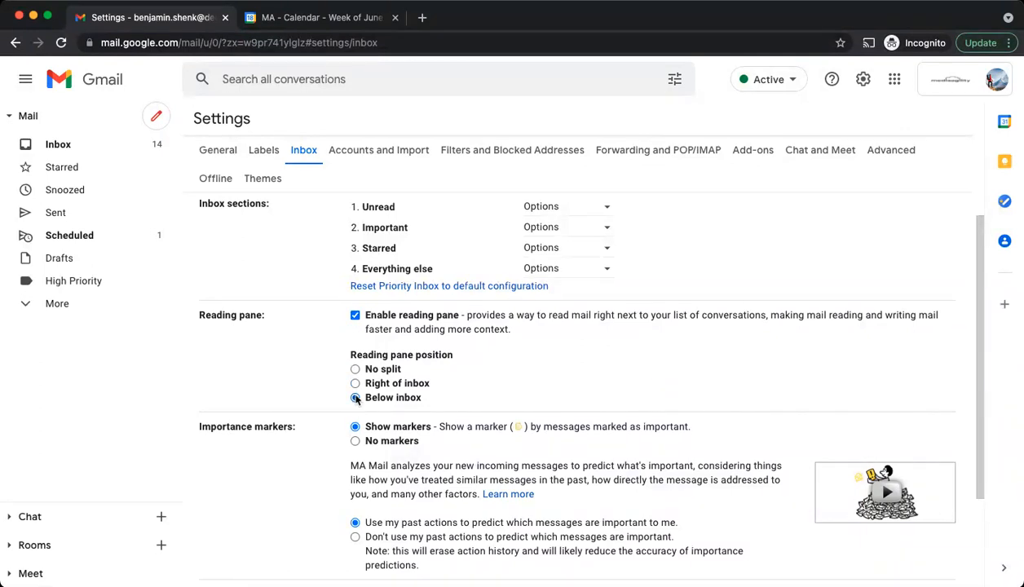
{"action": "left_click", "coordinate": [356, 384]}
{"action": "scroll", "coordinate": [481, 373], "scroll_direction": "down", "scroll_amount": 5}
{"action": "left_click", "coordinate": [554, 512]}
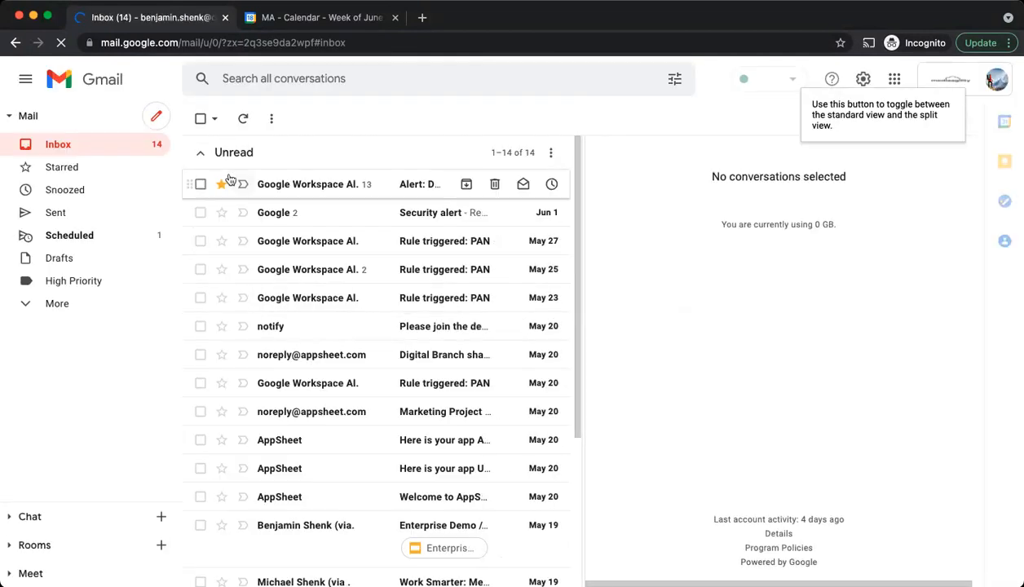
Open the Jun 4 Drive settings alert in the reading pane and widen the pane by narrowing the message list
{"action": "left_click", "coordinate": [293, 185]}
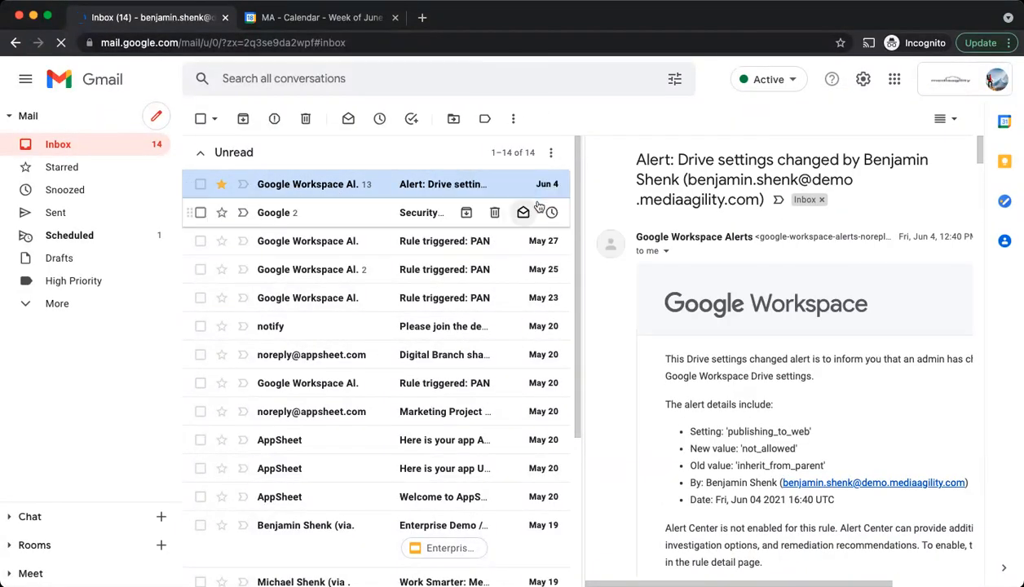
{"action": "left_click_drag", "start_coordinate": [580, 214], "coordinate": [393, 217]}
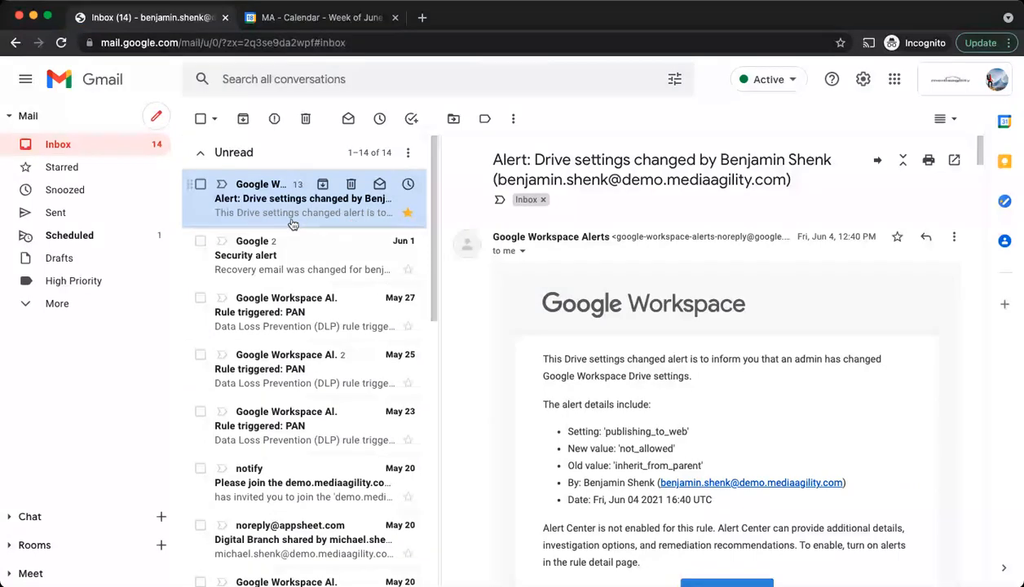
Preview the May 27 and May 25 "Rule triggered: PAN" emails in the reading pane and look through all inbox sections
{"action": "left_click", "coordinate": [287, 260]}
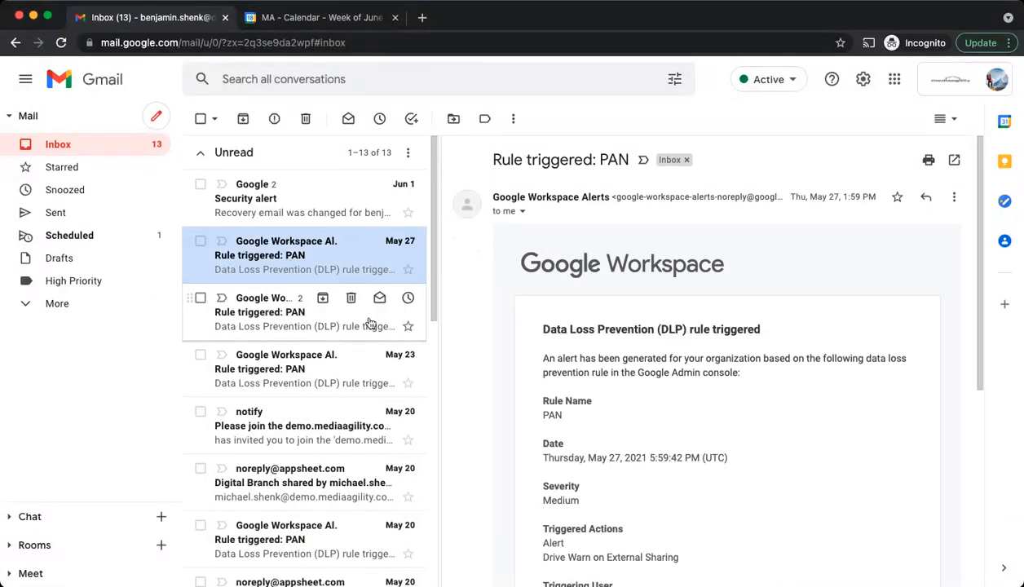
{"action": "scroll", "coordinate": [831, 337], "scroll_direction": "down", "scroll_amount": 5}
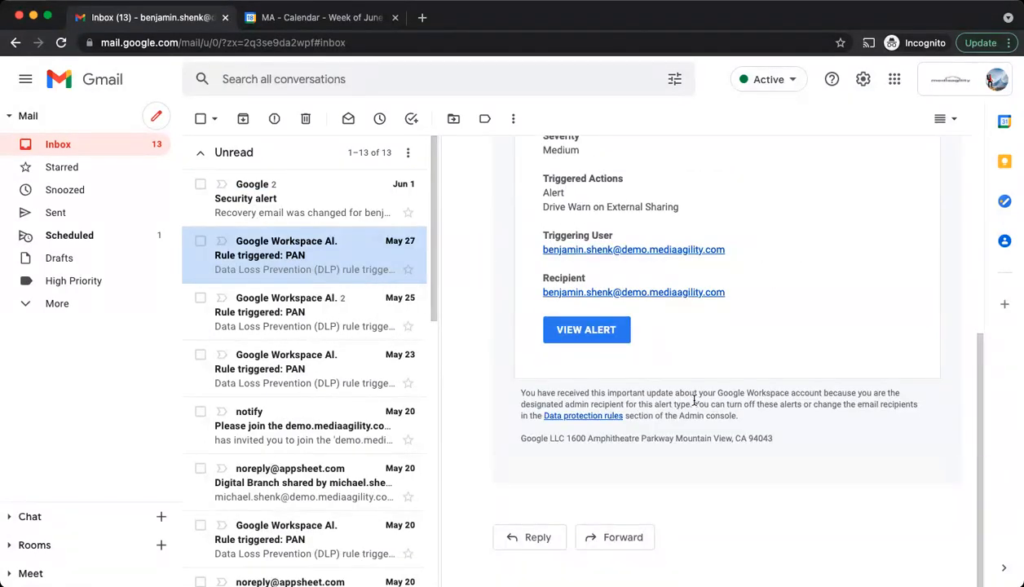
{"action": "left_click", "coordinate": [271, 310]}
{"action": "scroll", "coordinate": [296, 470], "scroll_direction": "down", "scroll_amount": 8}
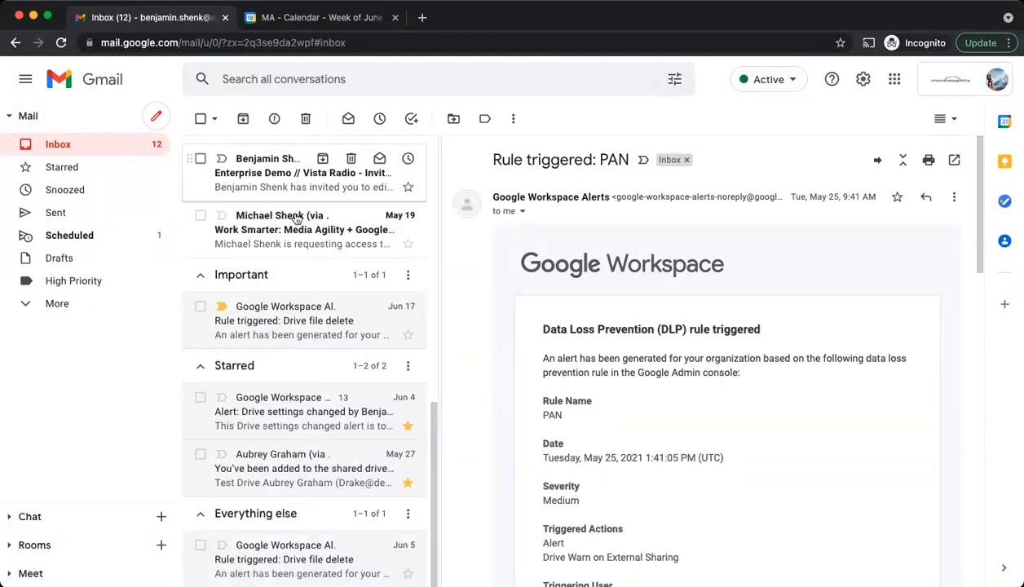
{"action": "scroll", "coordinate": [261, 335], "scroll_direction": "up", "scroll_amount": 10}
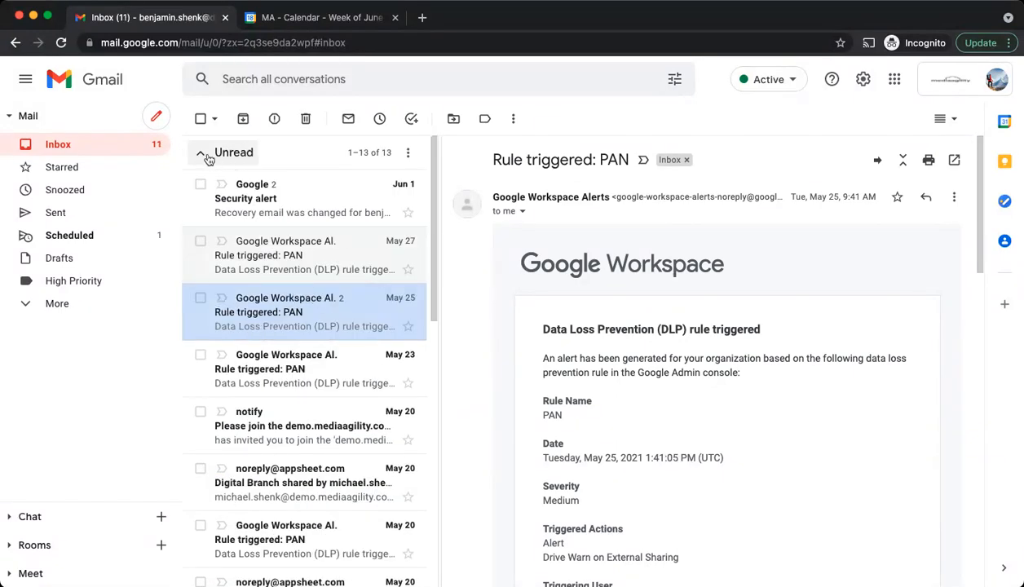
{"action": "scroll", "coordinate": [292, 364], "scroll_direction": "down", "scroll_amount": 10}
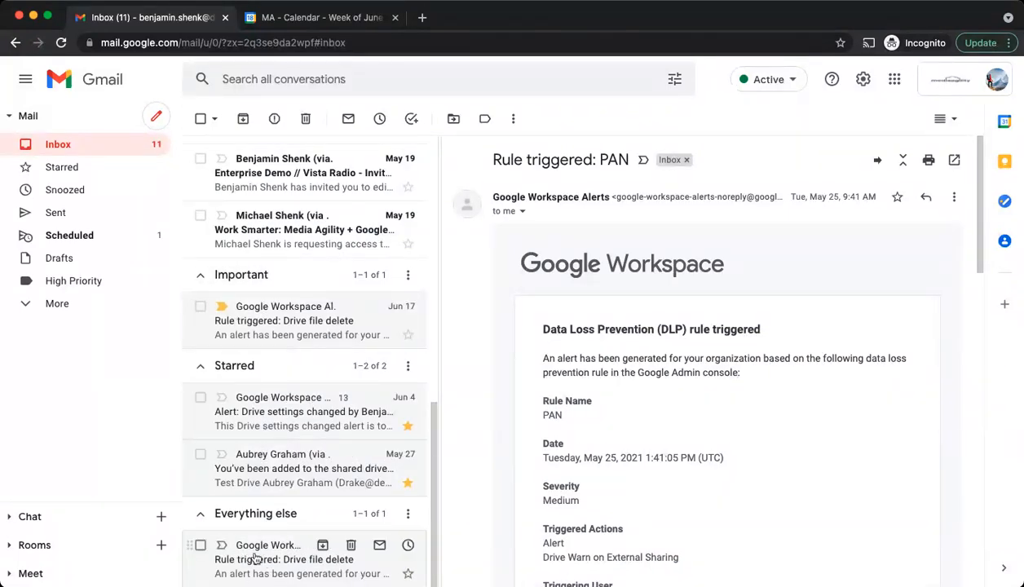
{"action": "scroll", "coordinate": [256, 558], "scroll_direction": "up", "scroll_amount": 10}
Reopen the Inbox settings and review the sections, reading pane, importance marker and filtered mail options
{"action": "left_click", "coordinate": [863, 82]}
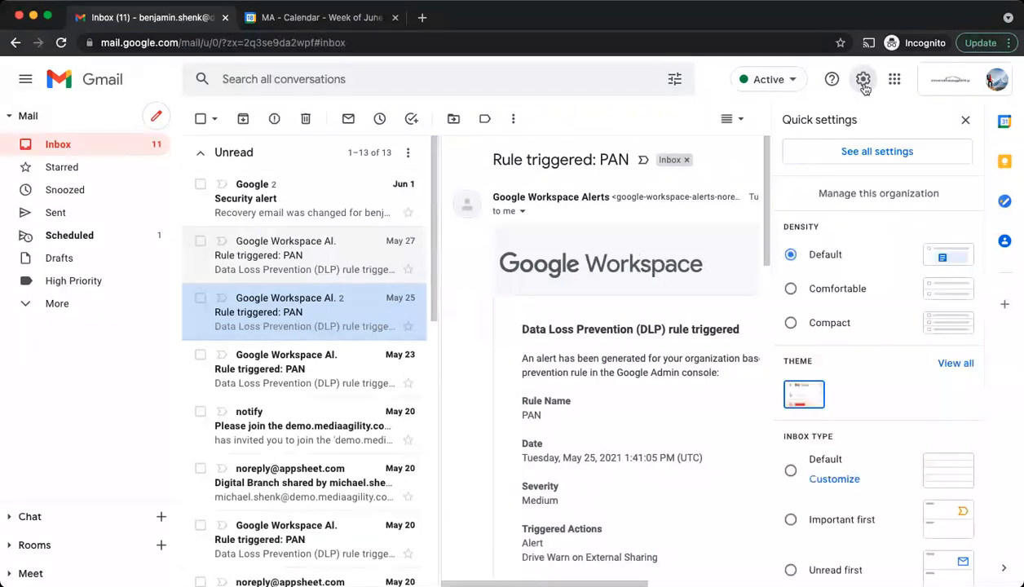
{"action": "left_click", "coordinate": [848, 151]}
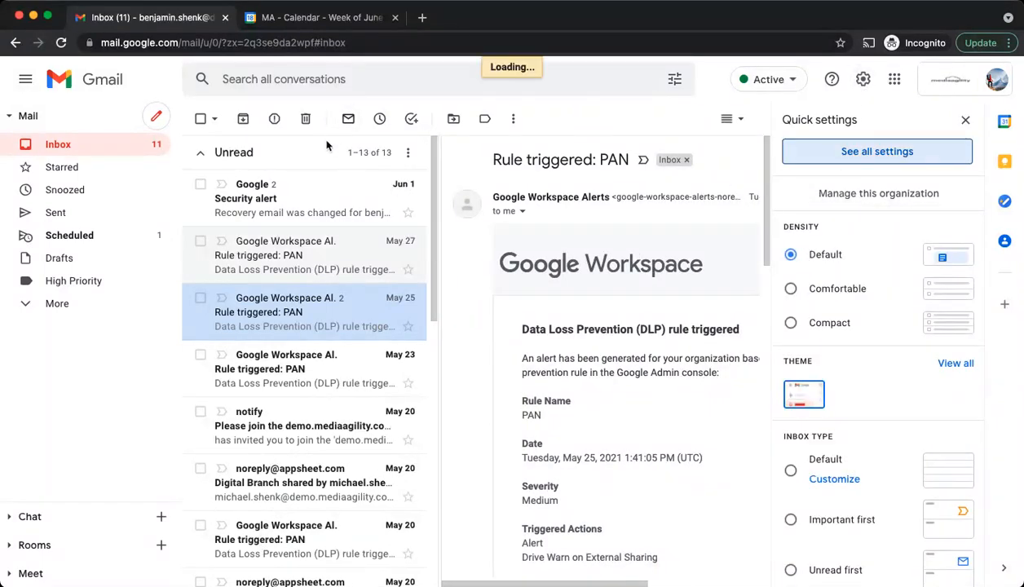
{"action": "left_click", "coordinate": [307, 153]}
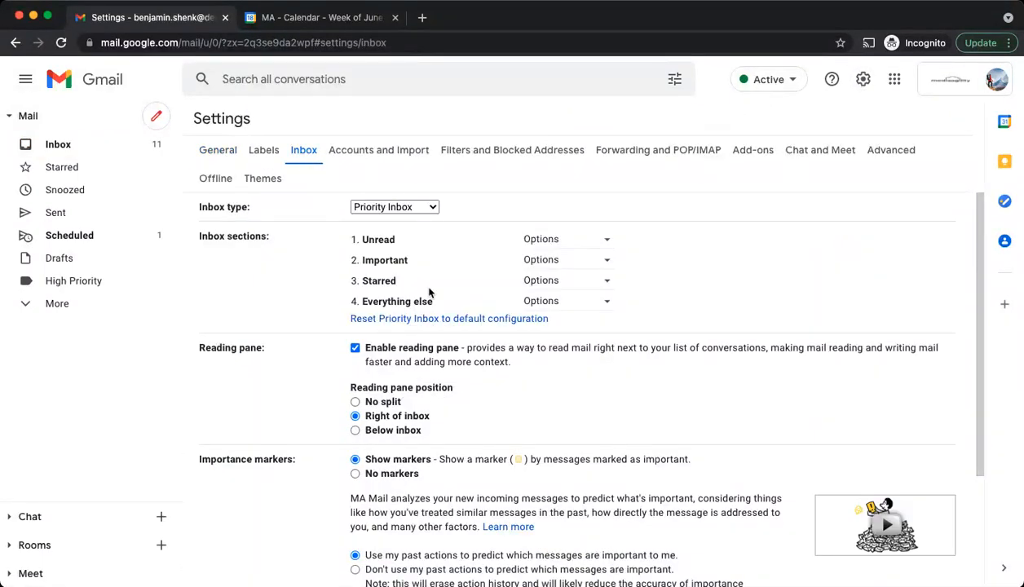
{"action": "scroll", "coordinate": [636, 330], "scroll_direction": "down", "scroll_amount": 4}
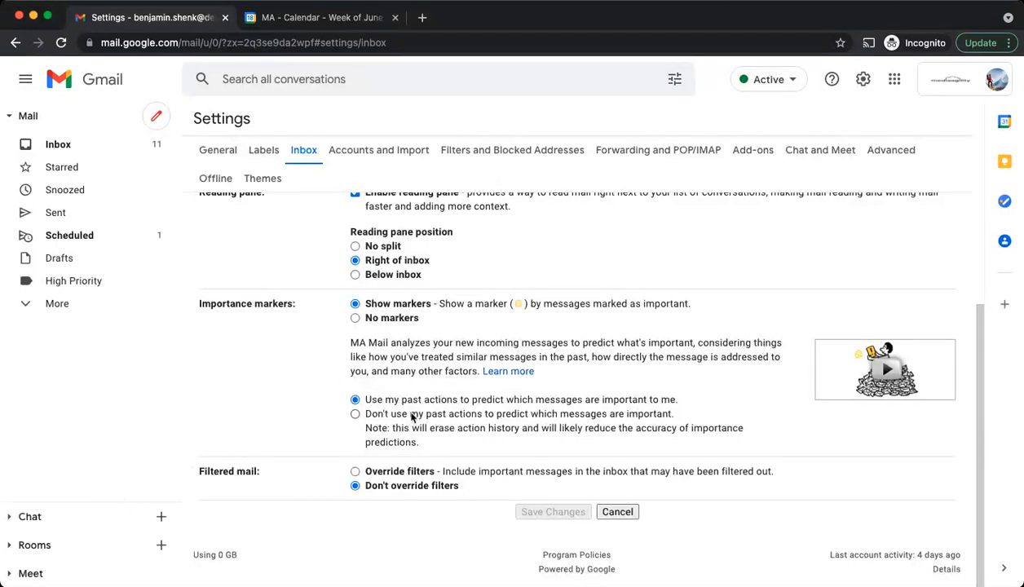
{"action": "scroll", "coordinate": [441, 393], "scroll_direction": "up", "scroll_amount": 2}
{"action": "scroll", "coordinate": [457, 448], "scroll_direction": "down", "scroll_amount": 2}
{"action": "scroll", "coordinate": [478, 368], "scroll_direction": "up", "scroll_amount": 2}
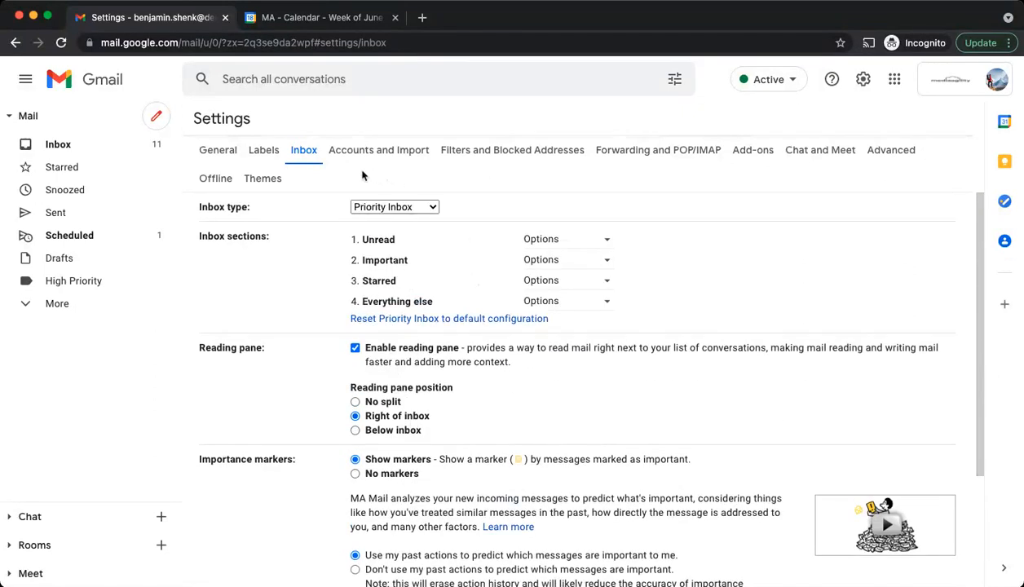
In the Labels settings, show Important in the label list, and hide the Sent label and show it again
{"action": "left_click", "coordinate": [263, 151]}
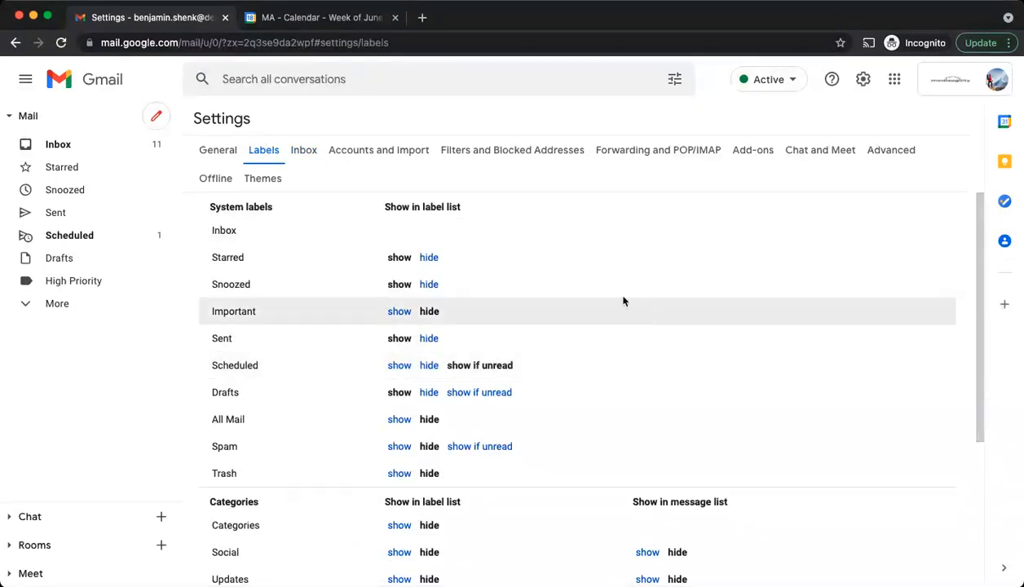
{"action": "scroll", "coordinate": [623, 301], "scroll_direction": "down", "scroll_amount": 1}
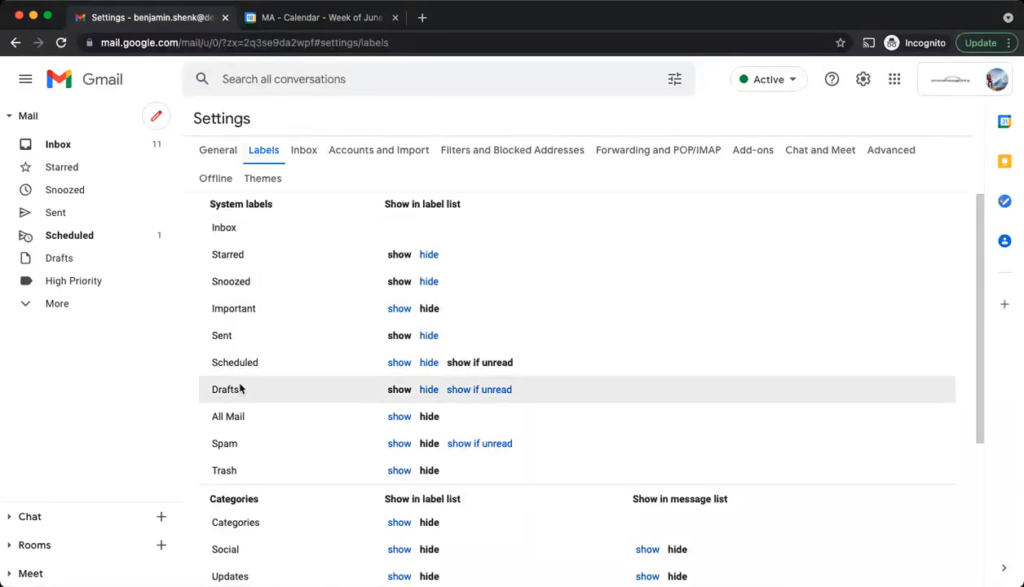
{"action": "left_click", "coordinate": [399, 309]}
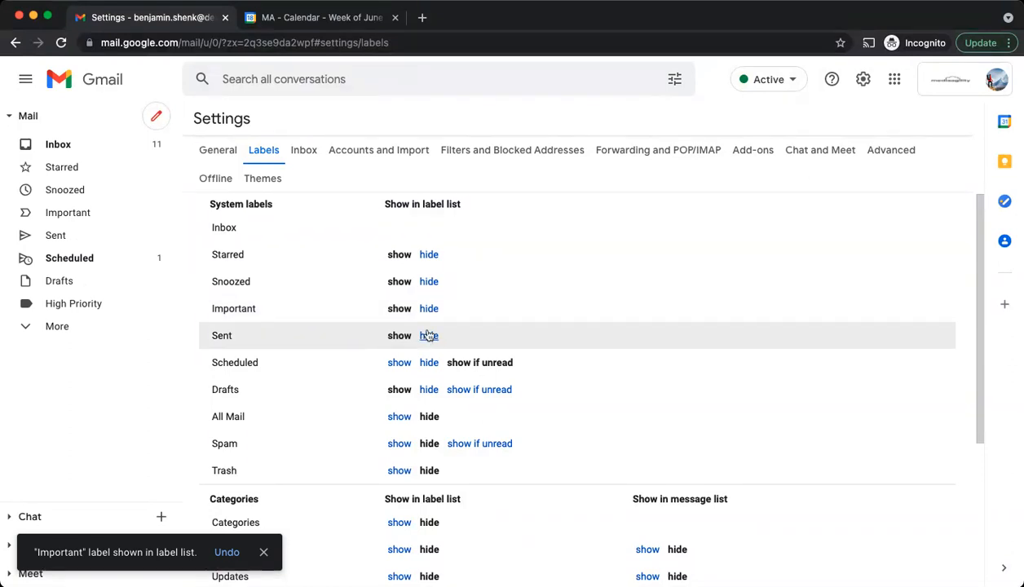
{"action": "left_click", "coordinate": [429, 336]}
{"action": "left_click", "coordinate": [394, 337]}
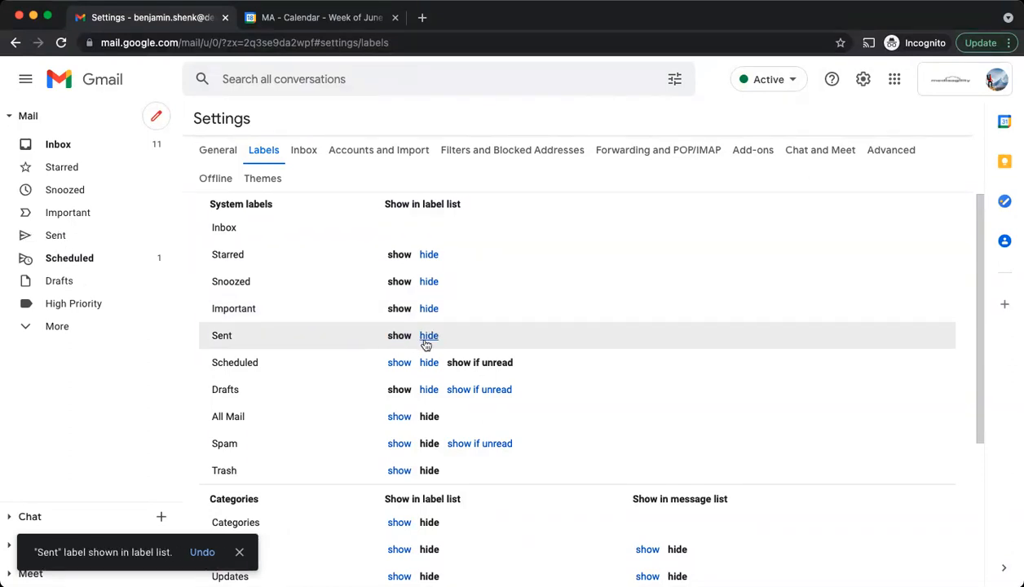
Review the category and custom label options, and show the Social category in the label list
{"action": "scroll", "coordinate": [448, 403], "scroll_direction": "down", "scroll_amount": 5}
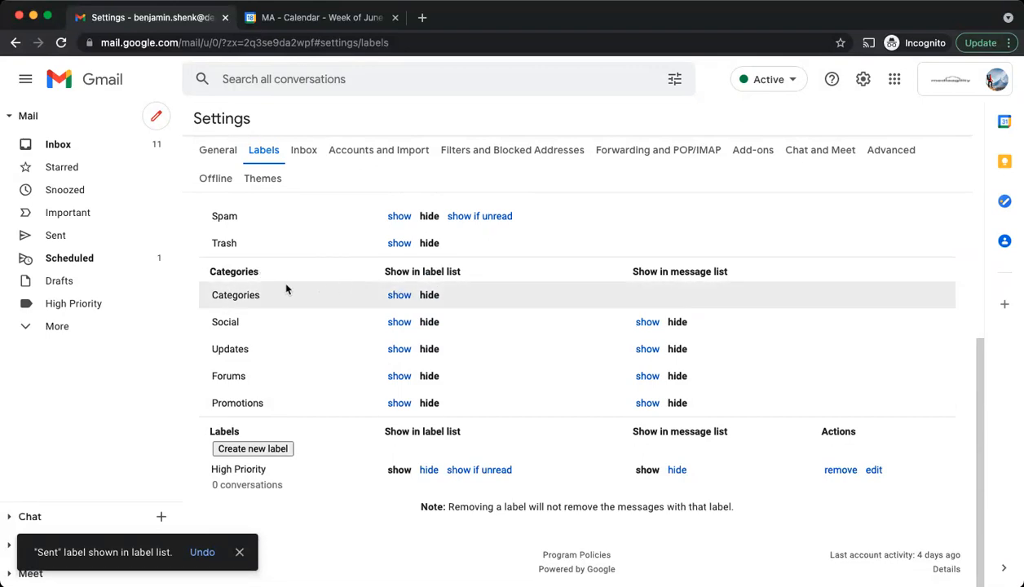
{"action": "scroll", "coordinate": [379, 291], "scroll_direction": "up", "scroll_amount": 3}
{"action": "scroll", "coordinate": [405, 348], "scroll_direction": "down", "scroll_amount": 3}
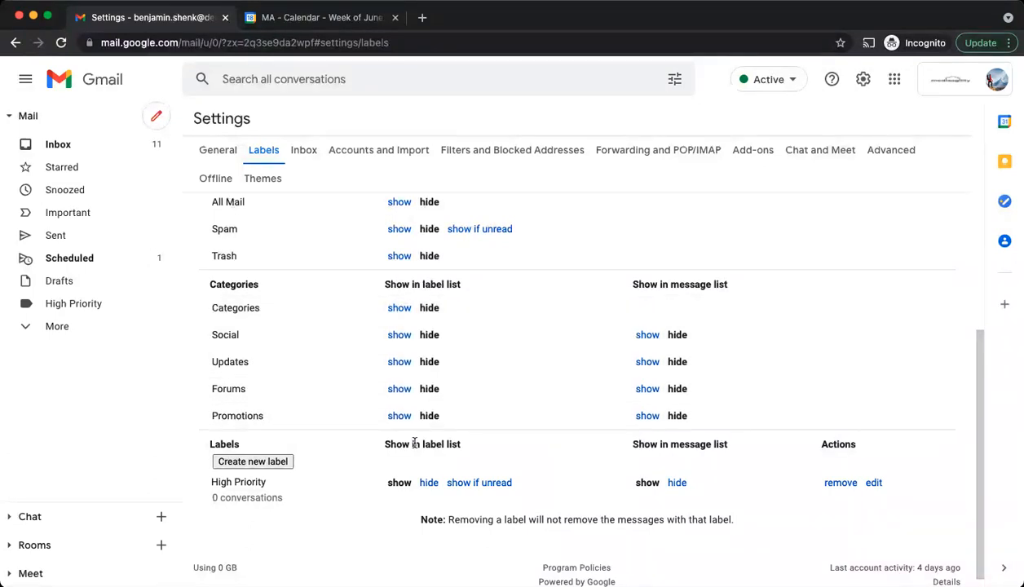
{"action": "left_click_drag", "start_coordinate": [211, 334], "coordinate": [263, 339]}
{"action": "left_click", "coordinate": [376, 340]}
{"action": "left_click", "coordinate": [399, 336]}
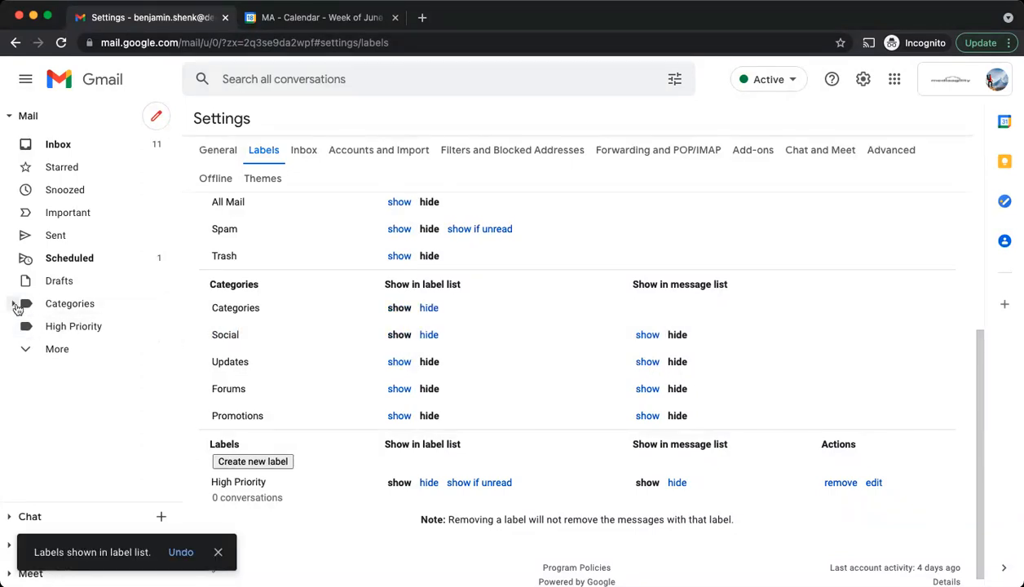
Expand the full label list and its Categories group, and hide the Social category from the label list again
{"action": "left_click", "coordinate": [31, 349]}
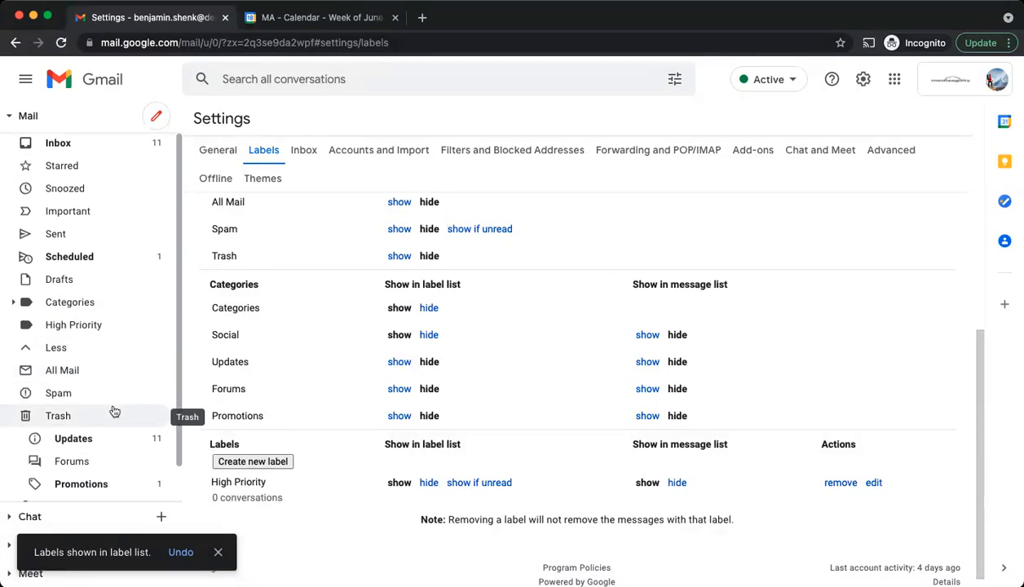
{"action": "scroll", "coordinate": [97, 419], "scroll_direction": "down", "scroll_amount": 1}
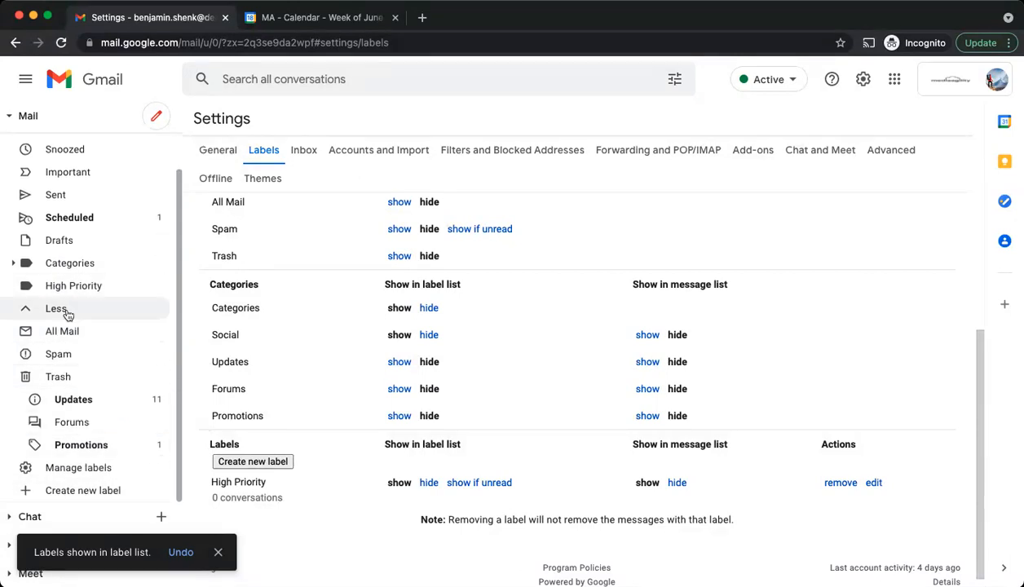
{"action": "scroll", "coordinate": [40, 348], "scroll_direction": "up", "scroll_amount": 1}
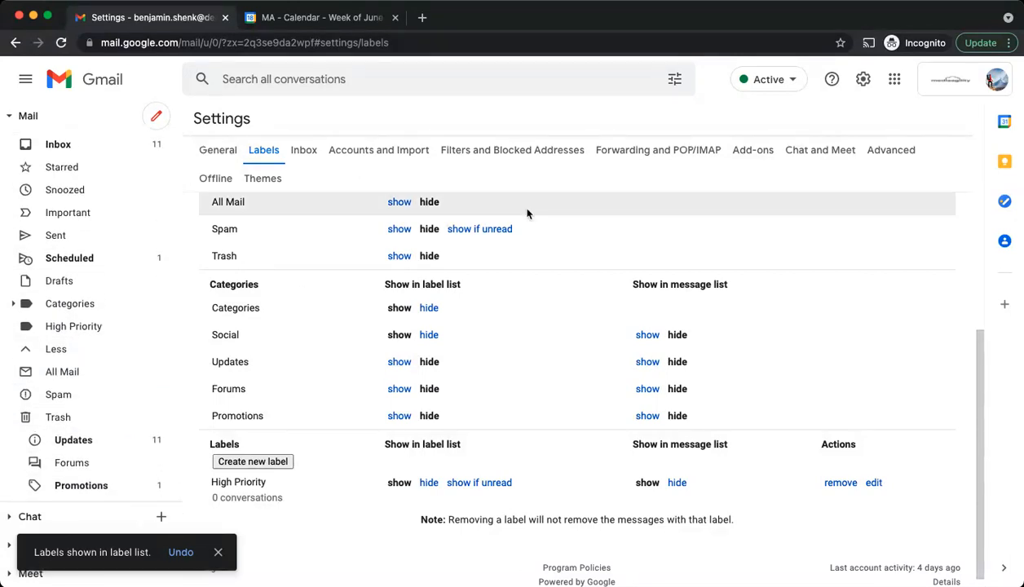
{"action": "left_click", "coordinate": [14, 307]}
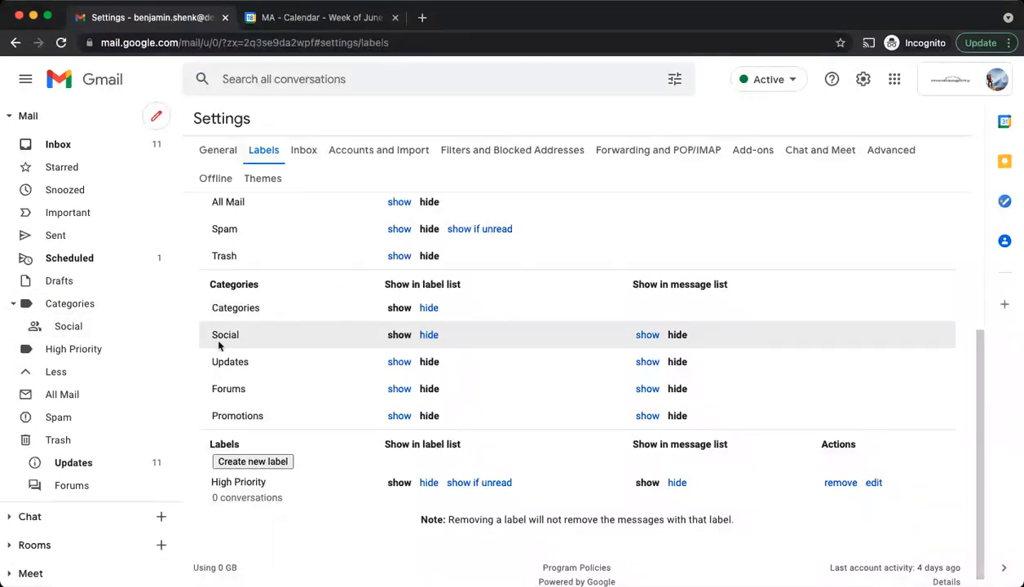
{"action": "left_click", "coordinate": [430, 334]}
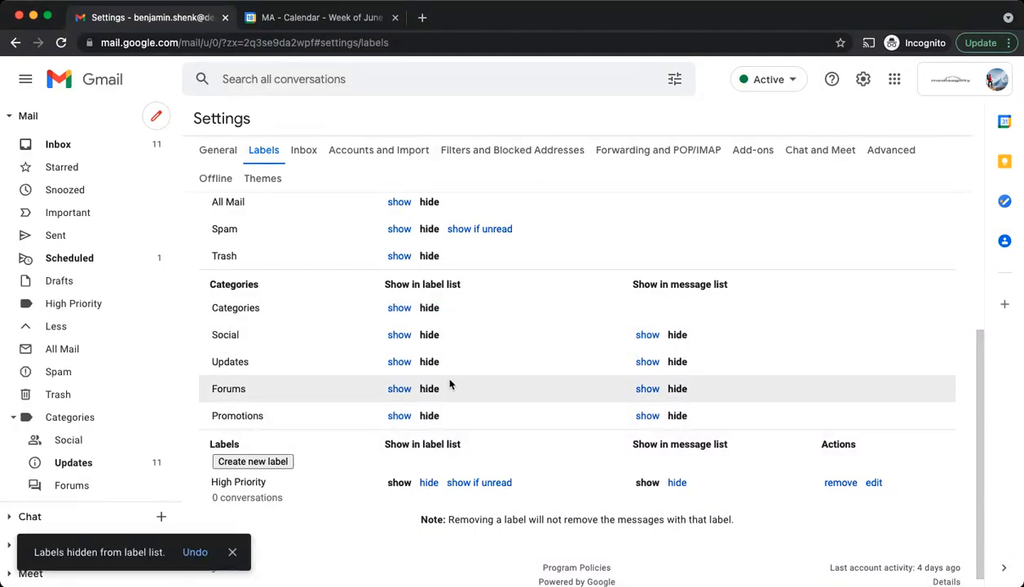
Create a new label named Project X without nesting it under another label
{"action": "scroll", "coordinate": [417, 407], "scroll_direction": "down", "scroll_amount": 1}
{"action": "left_click", "coordinate": [253, 449]}
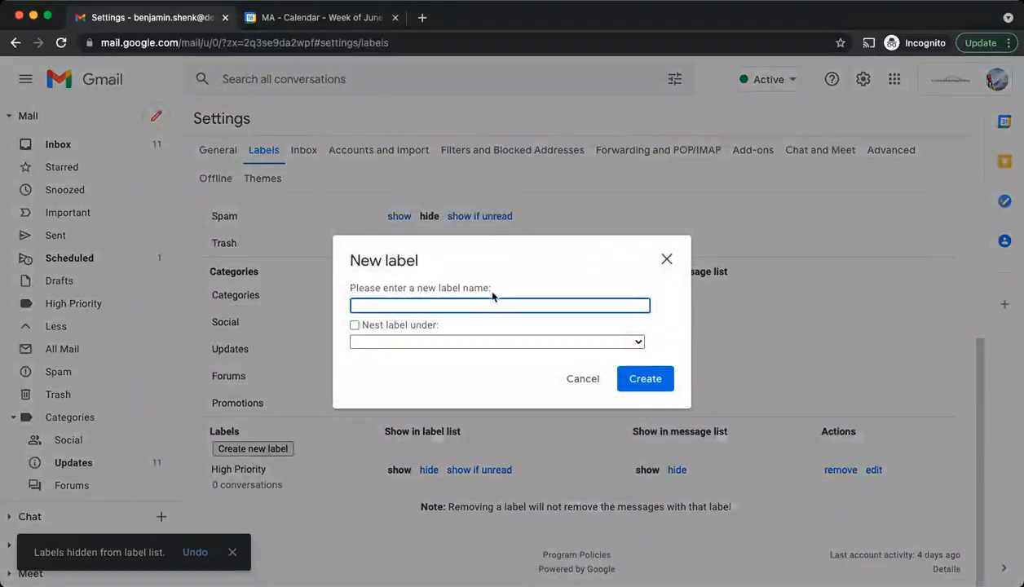
{"action": "type", "text": "Project X"}
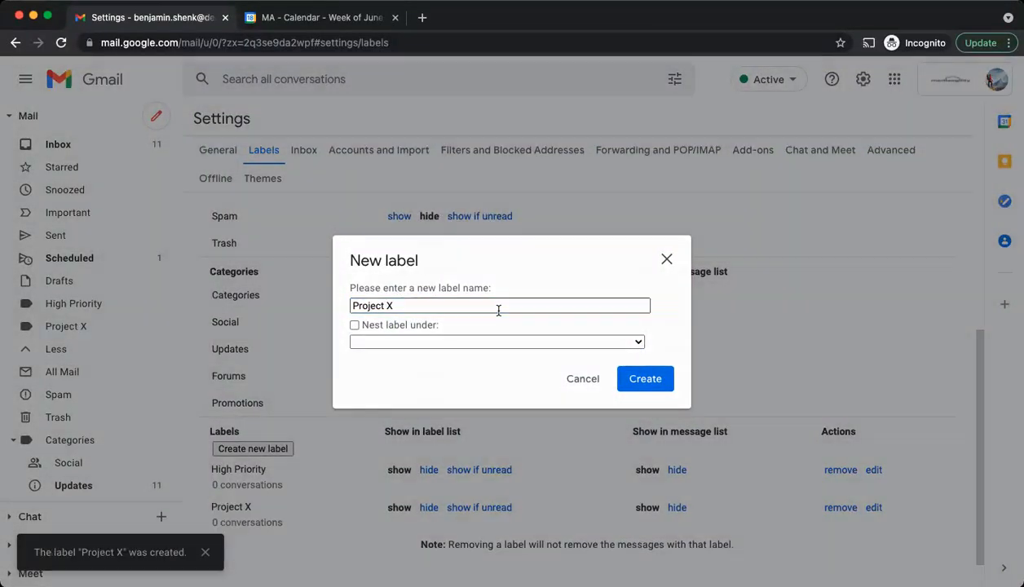
Confirm the new Project X label and review its entry in the Labels settings
{"action": "key", "text": "Return"}
{"action": "scroll", "coordinate": [467, 356], "scroll_direction": "down", "scroll_amount": 2}
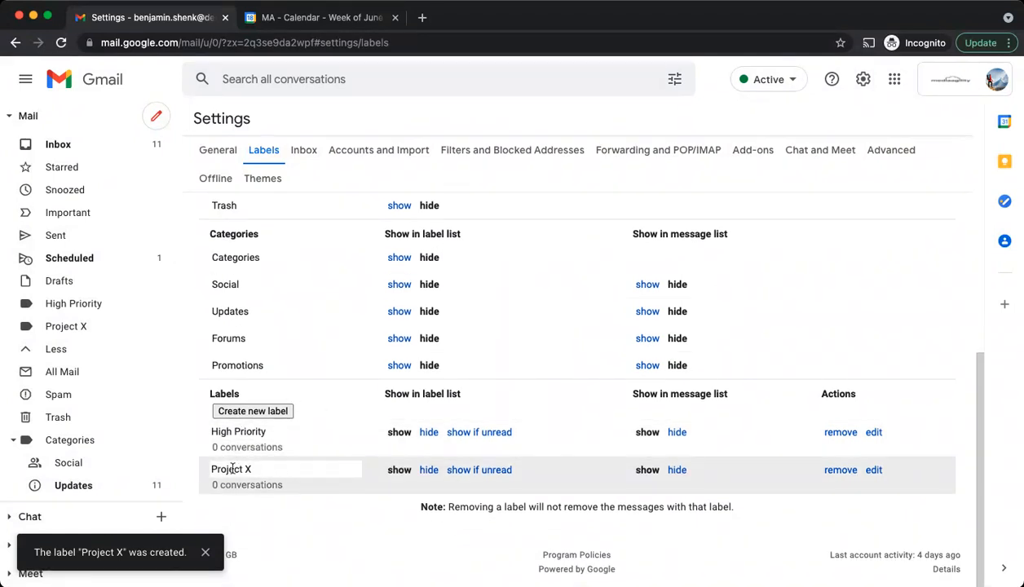
{"action": "left_click_drag", "start_coordinate": [425, 471], "coordinate": [388, 470]}
{"action": "left_click", "coordinate": [558, 399]}
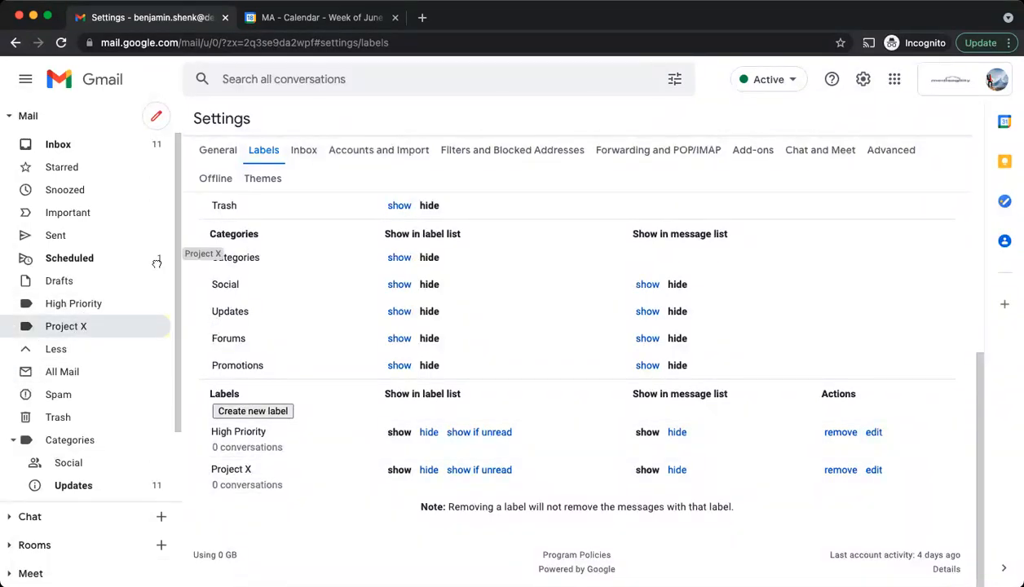
Apply the Project X label to the Security alert email in the inbox, and open that email from the label's list
{"action": "left_click", "coordinate": [53, 146]}
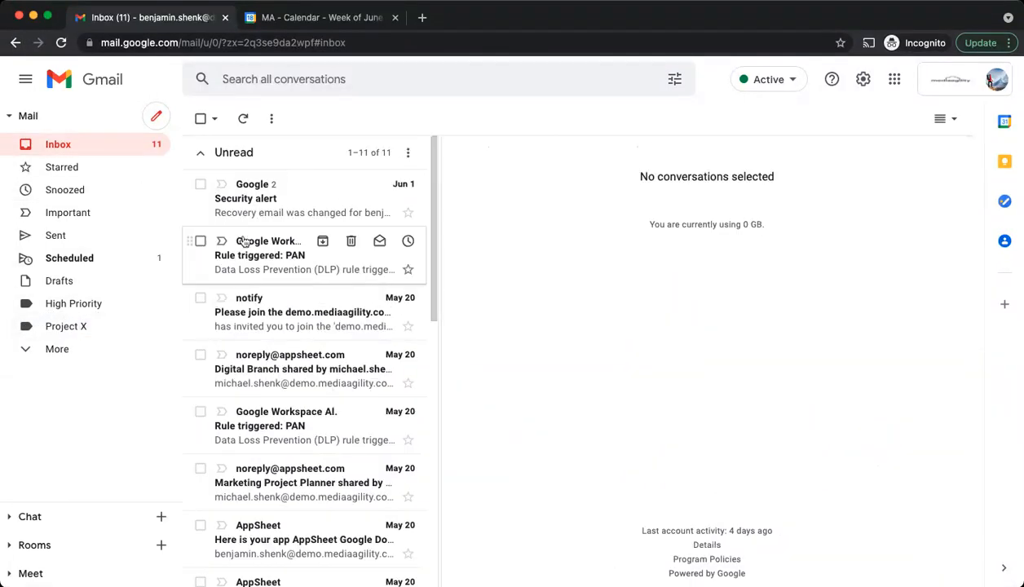
{"action": "left_click", "coordinate": [233, 211]}
{"action": "left_click_drag", "start_coordinate": [45, 326], "coordinate": [321, 195]}
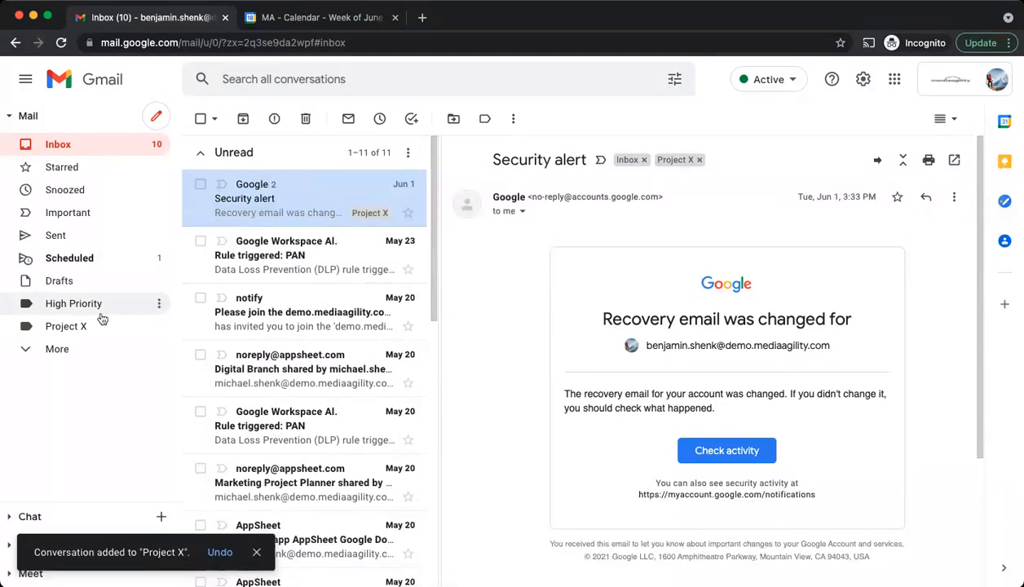
{"action": "left_click", "coordinate": [35, 333]}
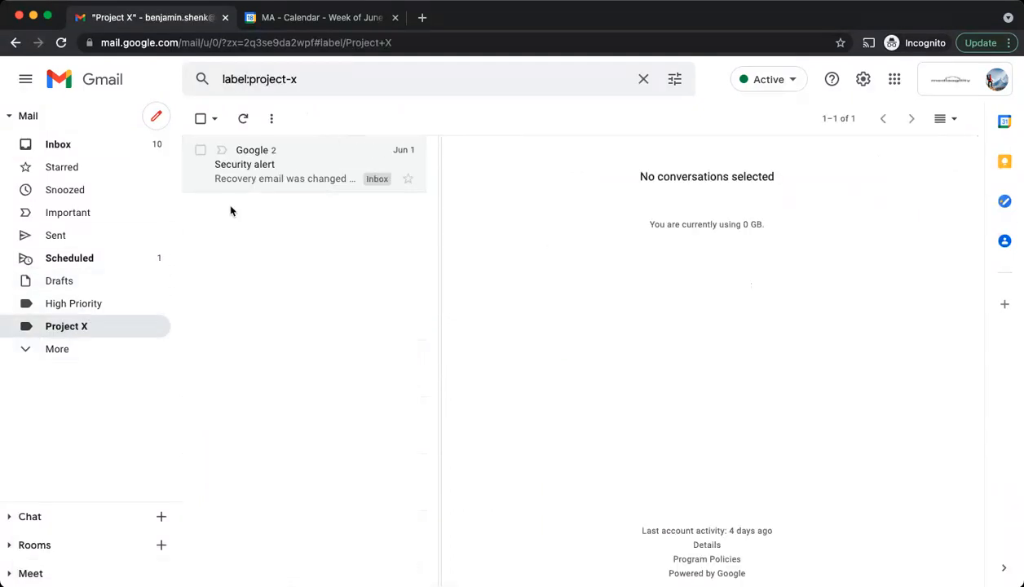
{"action": "left_click", "coordinate": [261, 165]}
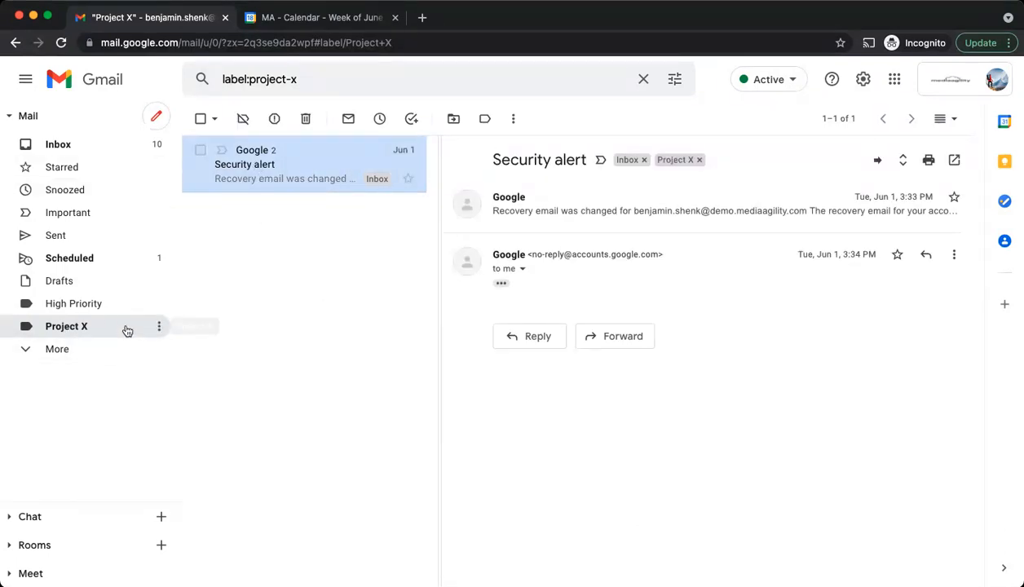
Mark the May 23 "Rule triggered: PAN" email as important, apply the Project X label to it, and display that label's conversations
{"action": "left_click", "coordinate": [69, 150]}
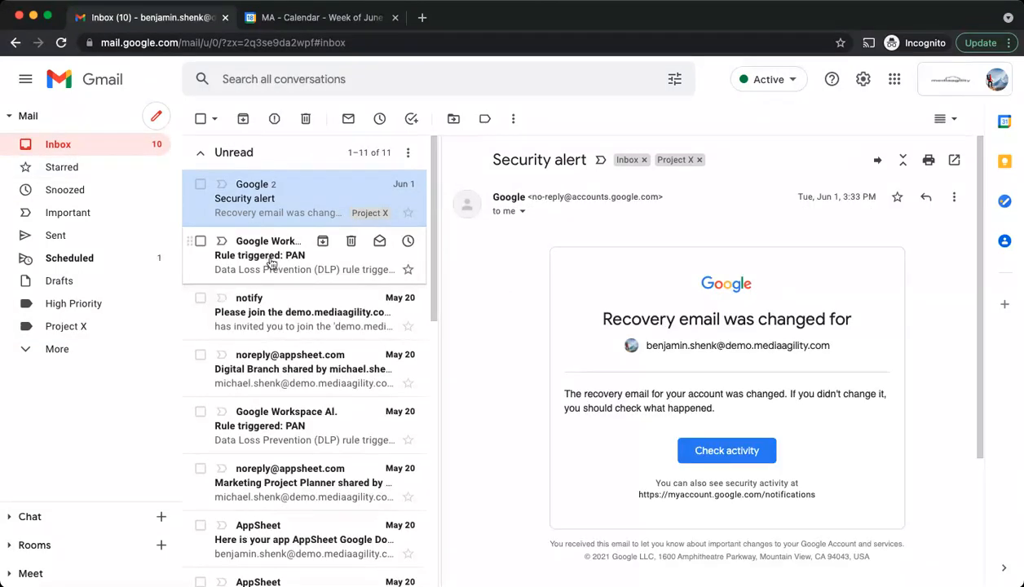
{"action": "left_click", "coordinate": [270, 261]}
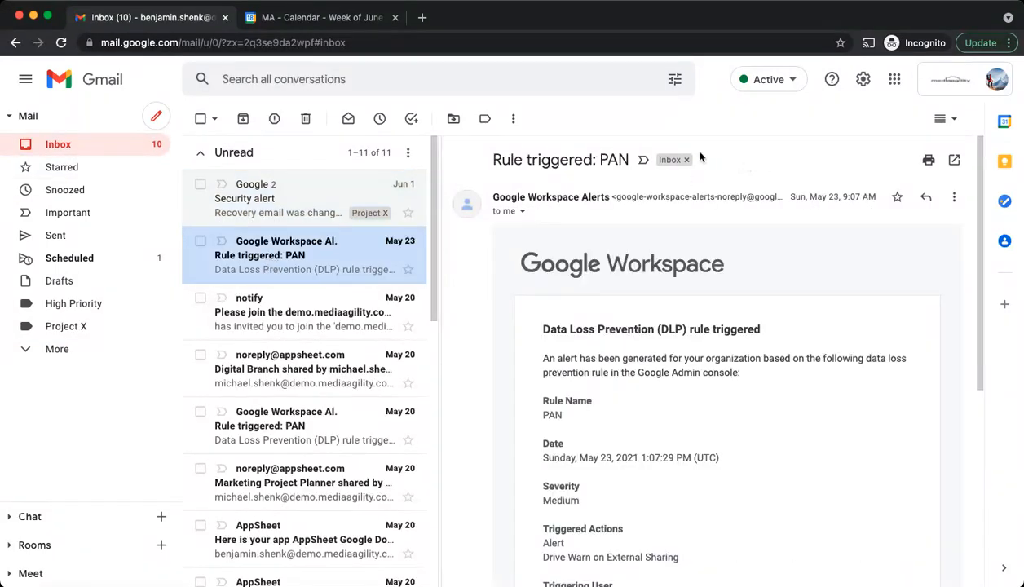
{"action": "left_click", "coordinate": [643, 159]}
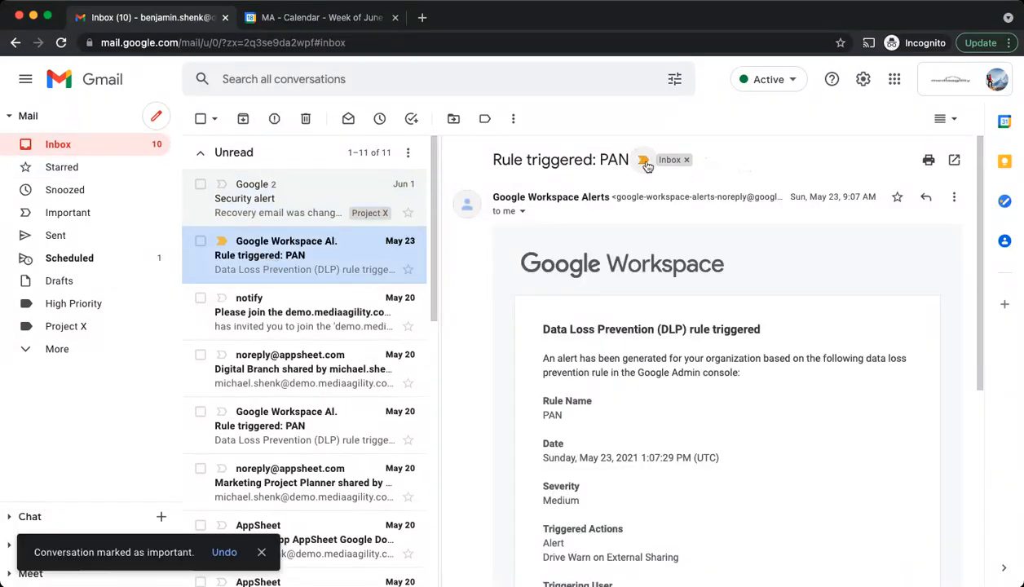
{"action": "left_click", "coordinate": [955, 200]}
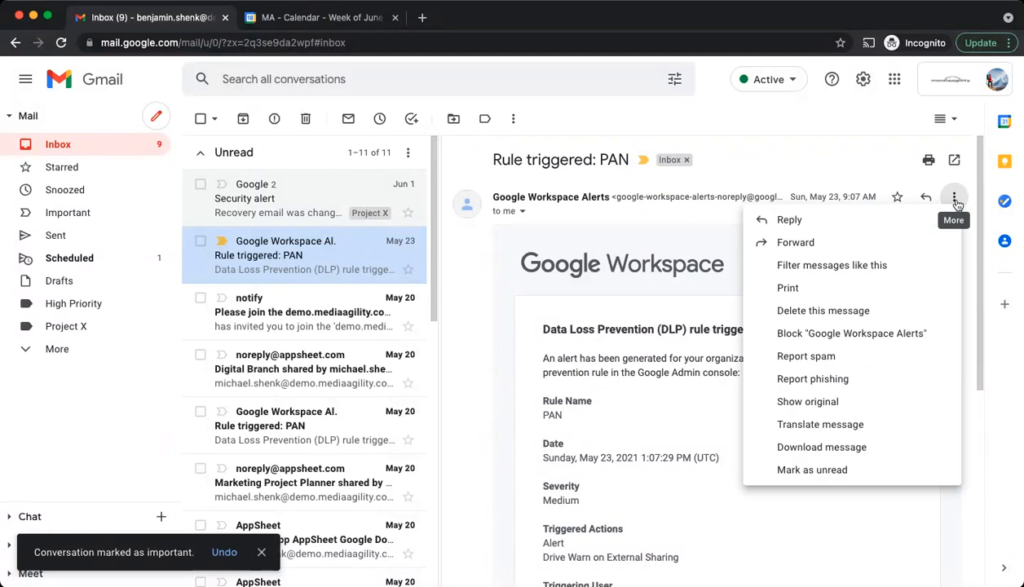
{"action": "left_click", "coordinate": [485, 120]}
{"action": "left_click", "coordinate": [519, 242]}
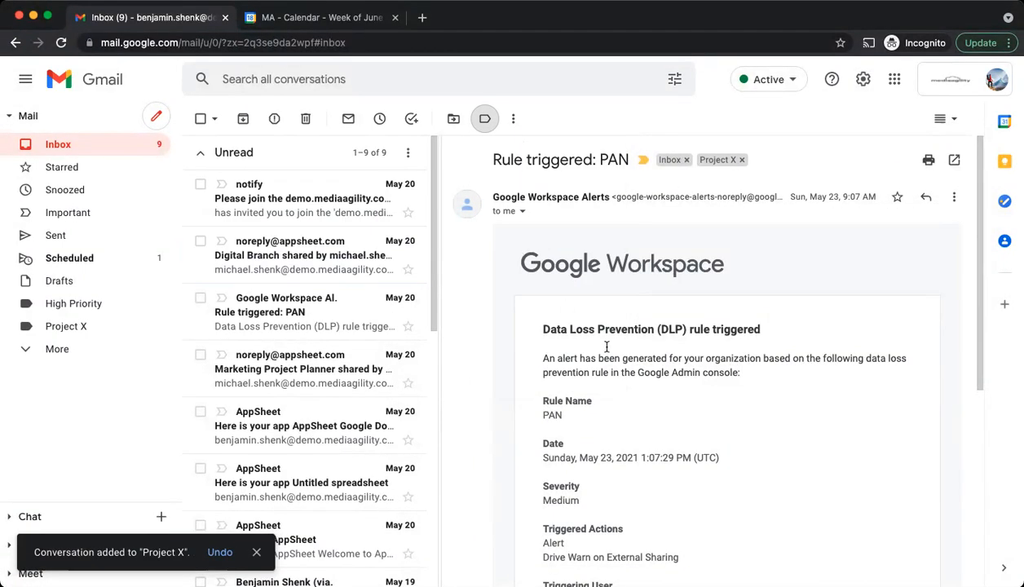
{"action": "left_click", "coordinate": [66, 326]}
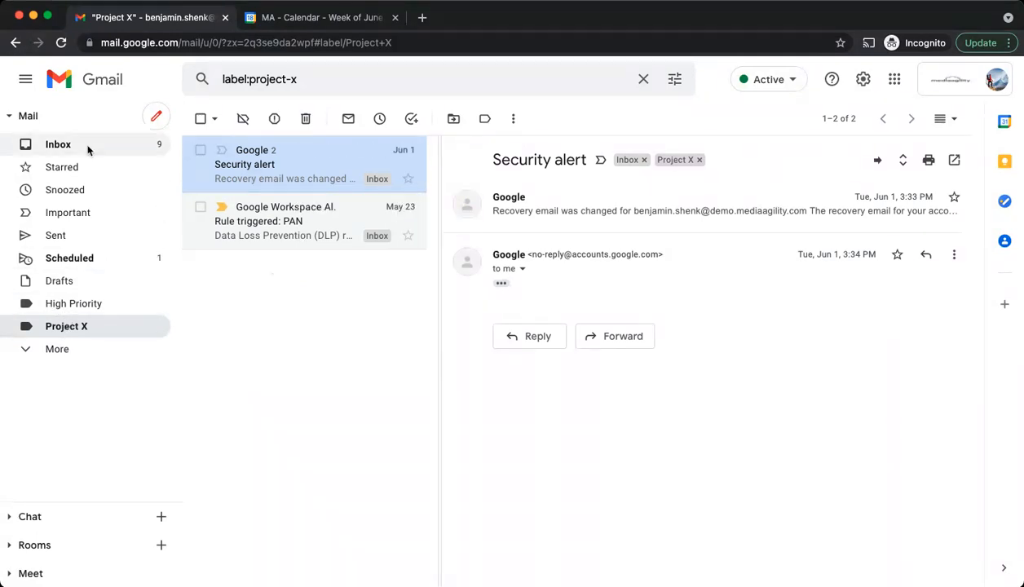
Review the custom labels in the Labels settings, and return to the Project X conversations
{"action": "left_click", "coordinate": [863, 79]}
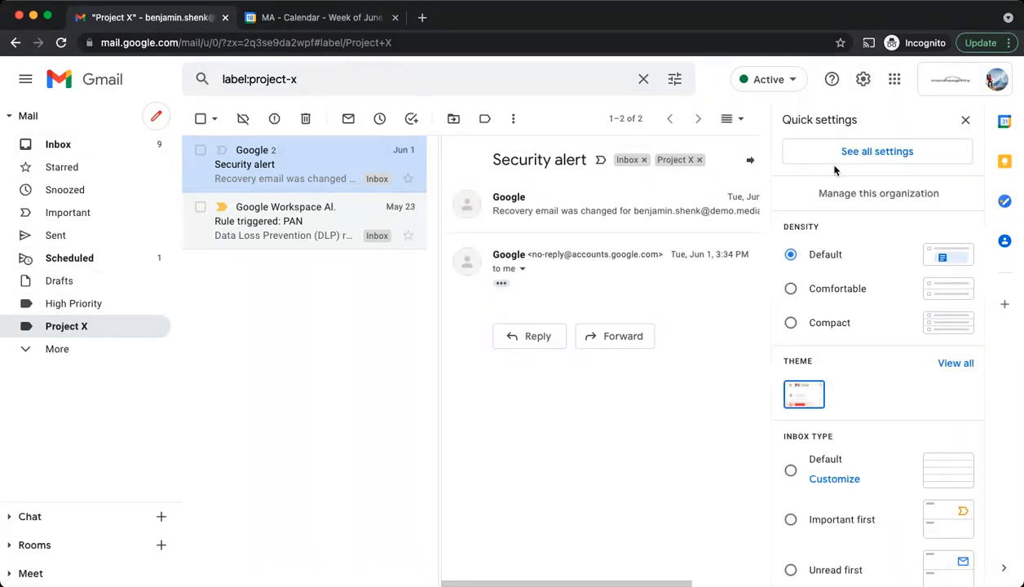
{"action": "left_click", "coordinate": [855, 154]}
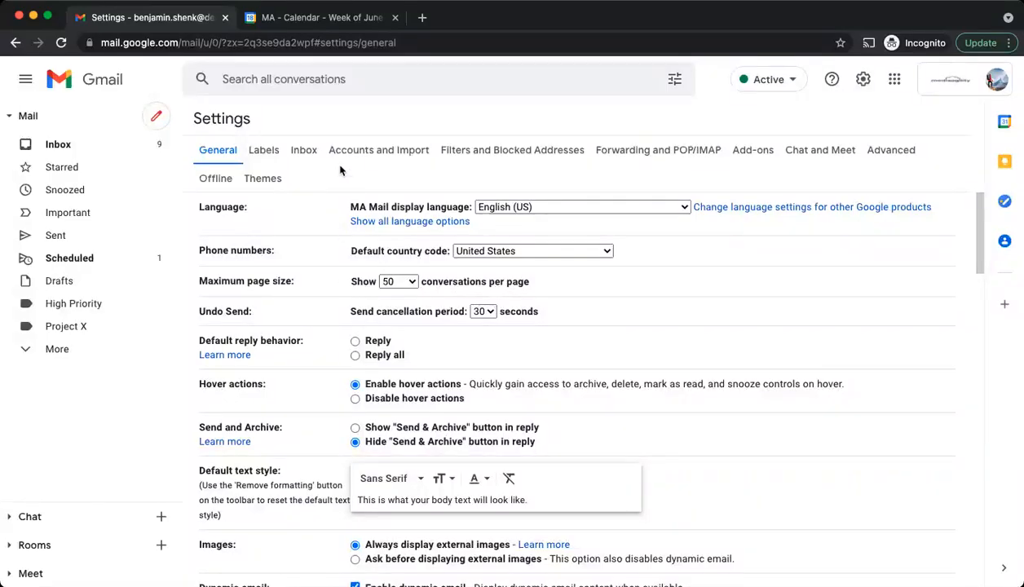
{"action": "left_click", "coordinate": [262, 151]}
{"action": "scroll", "coordinate": [540, 373], "scroll_direction": "down", "scroll_amount": 10}
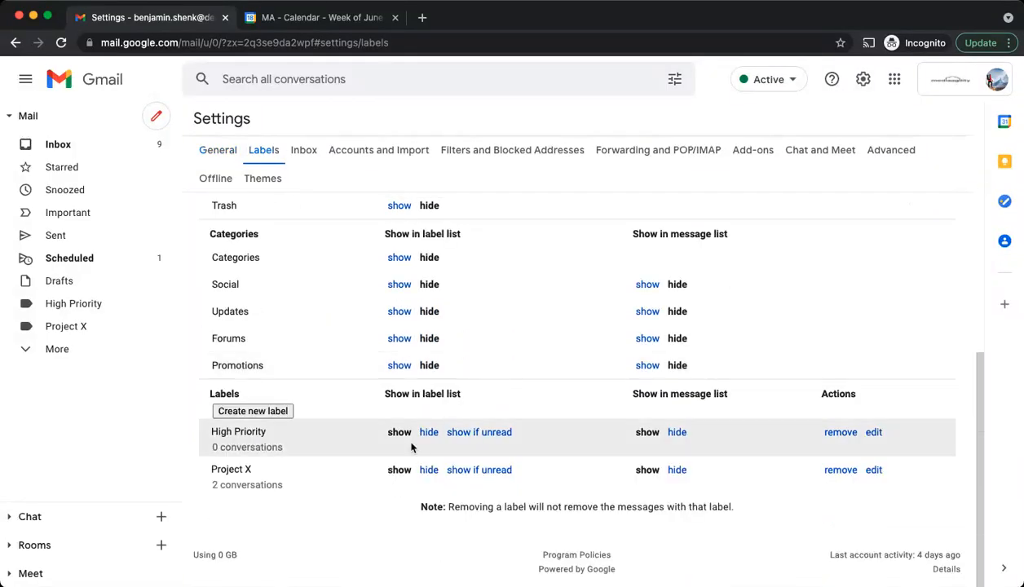
{"action": "left_click", "coordinate": [68, 328]}
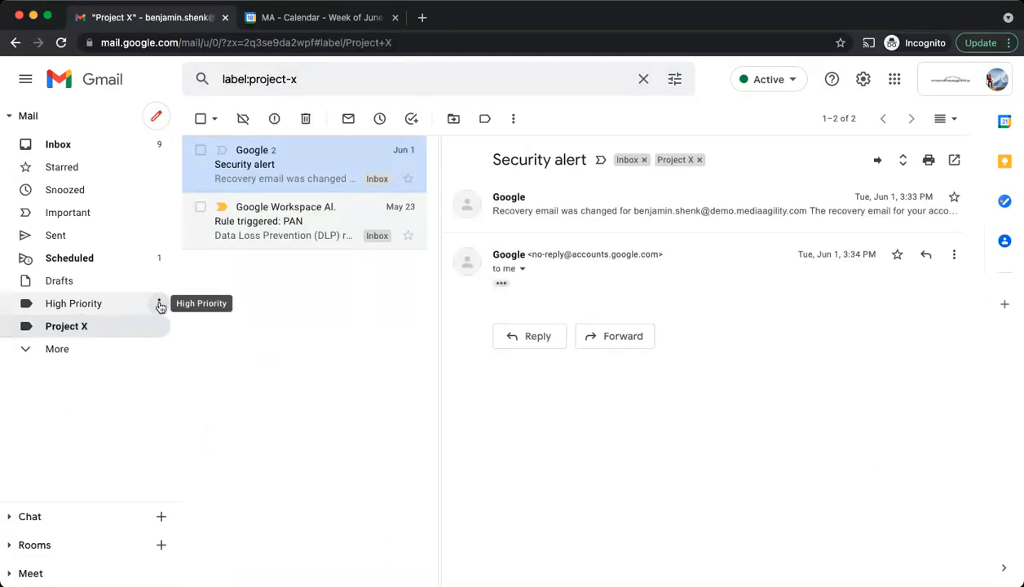
Set the High Priority label's color to red and the Project X label's color to blue
{"action": "left_click", "coordinate": [160, 306]}
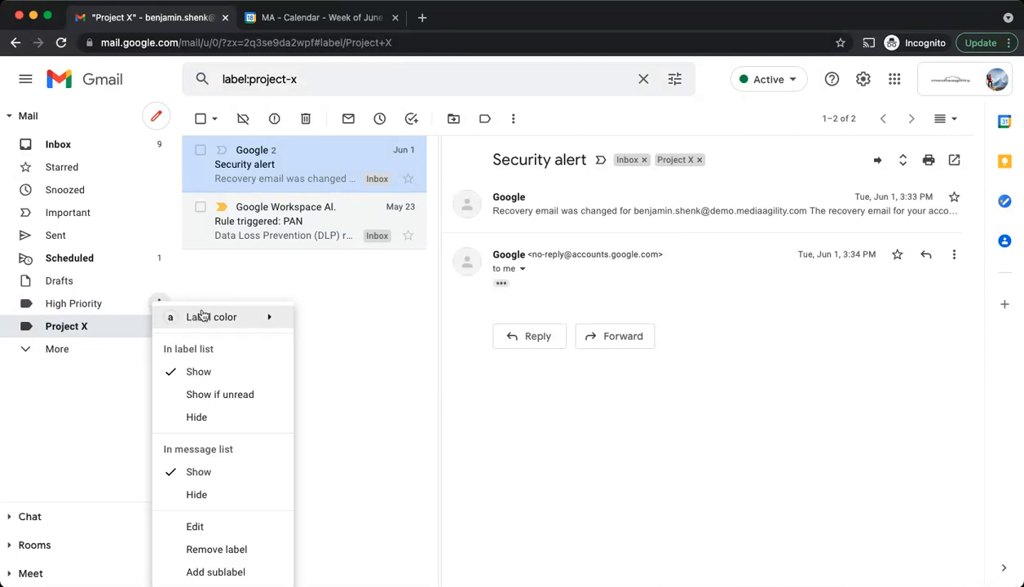
{"action": "mouse_move", "coordinate": [212, 318]}
{"action": "left_click", "coordinate": [420, 364]}
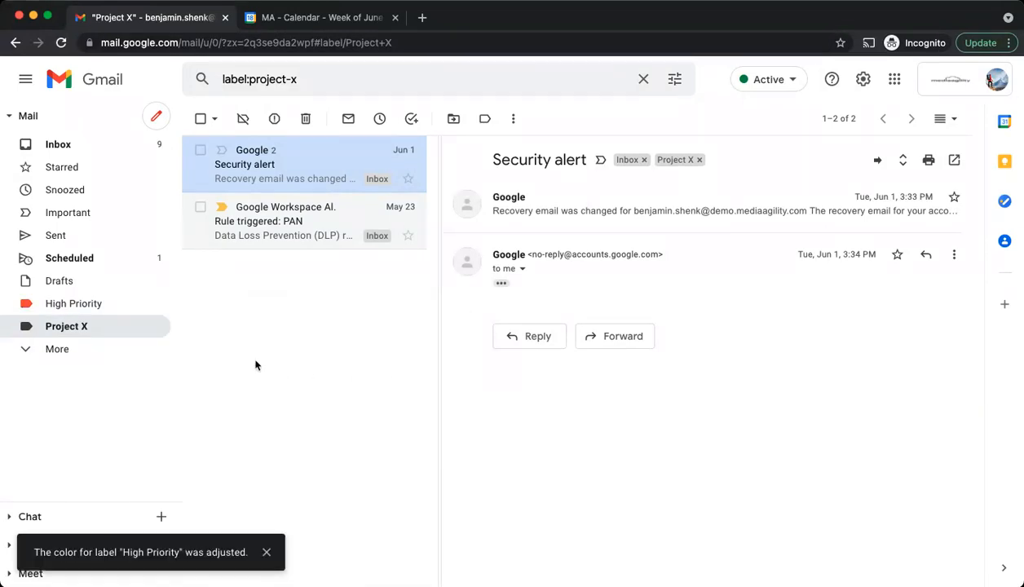
{"action": "left_click", "coordinate": [158, 326]}
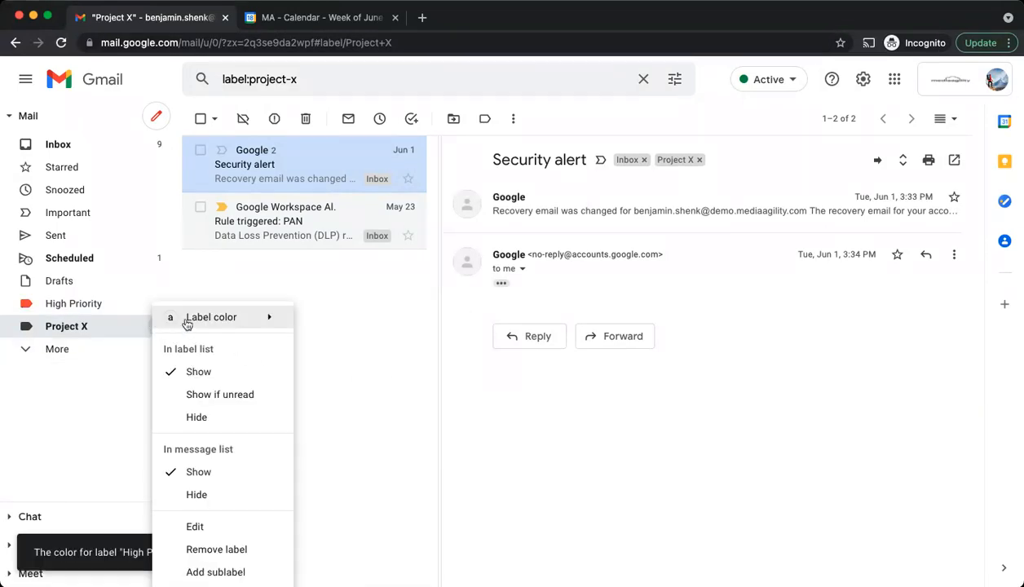
{"action": "mouse_move", "coordinate": [262, 324]}
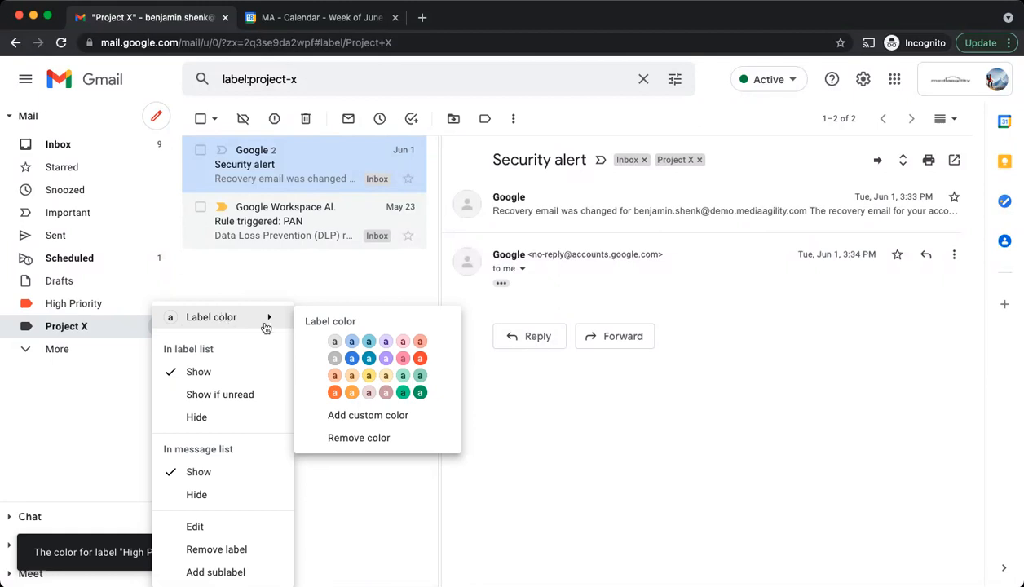
{"action": "left_click", "coordinate": [369, 361]}
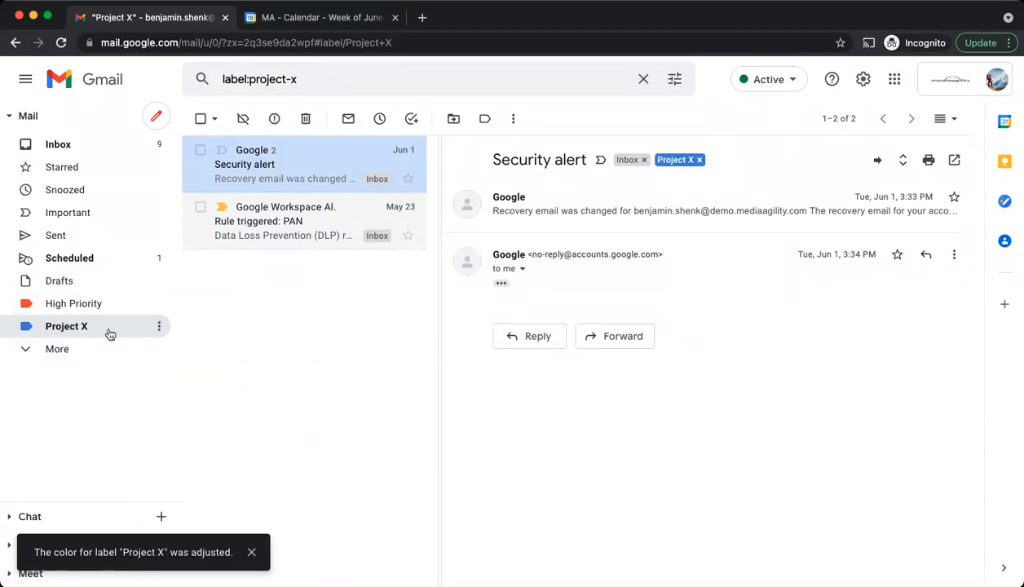
Create a sublabel named IT nested under Project X, and open it
{"action": "left_click", "coordinate": [159, 327]}
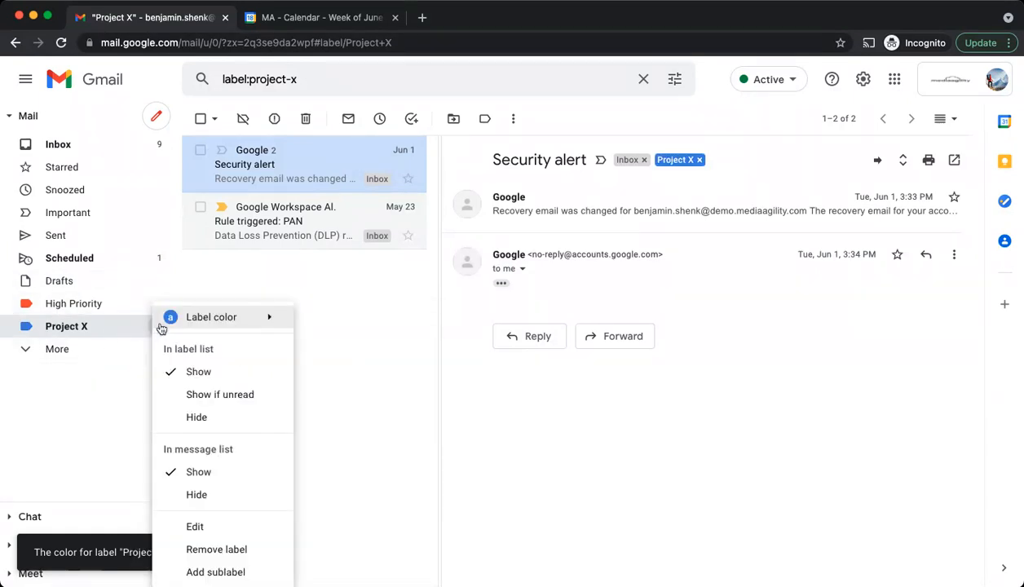
{"action": "left_click", "coordinate": [215, 572]}
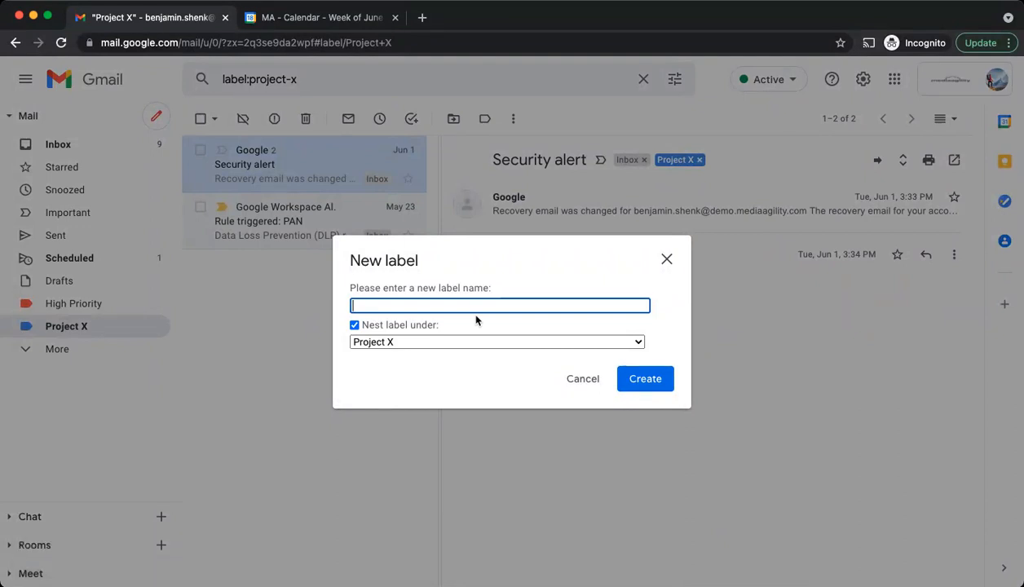
{"action": "type", "text": "IT"}
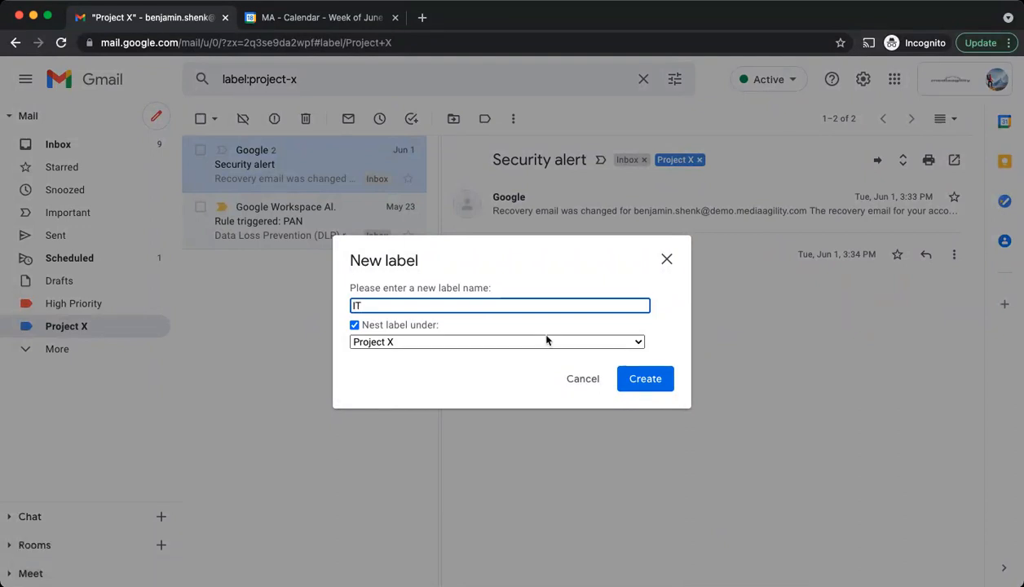
{"action": "left_click", "coordinate": [646, 378]}
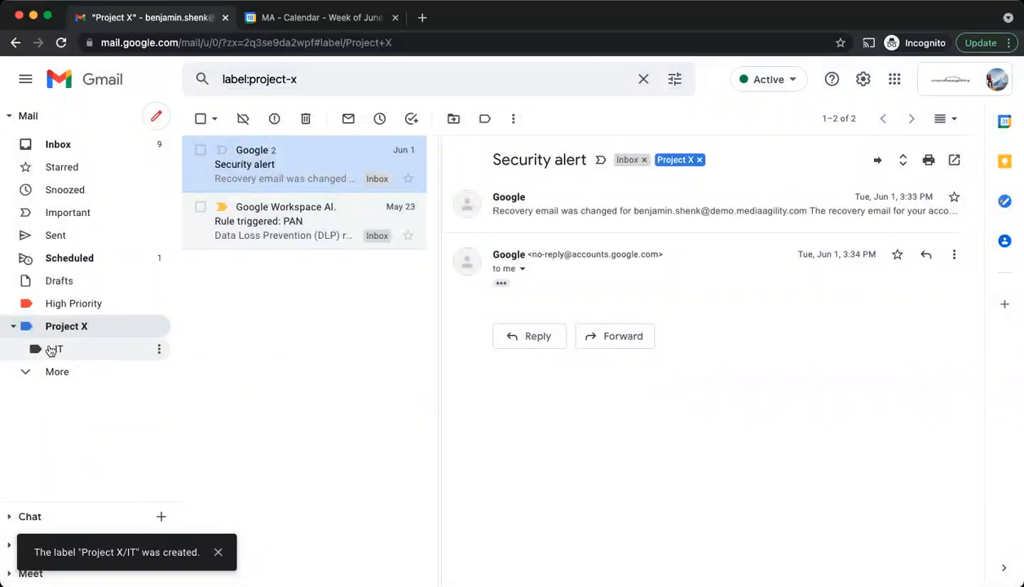
{"action": "left_click", "coordinate": [63, 349]}
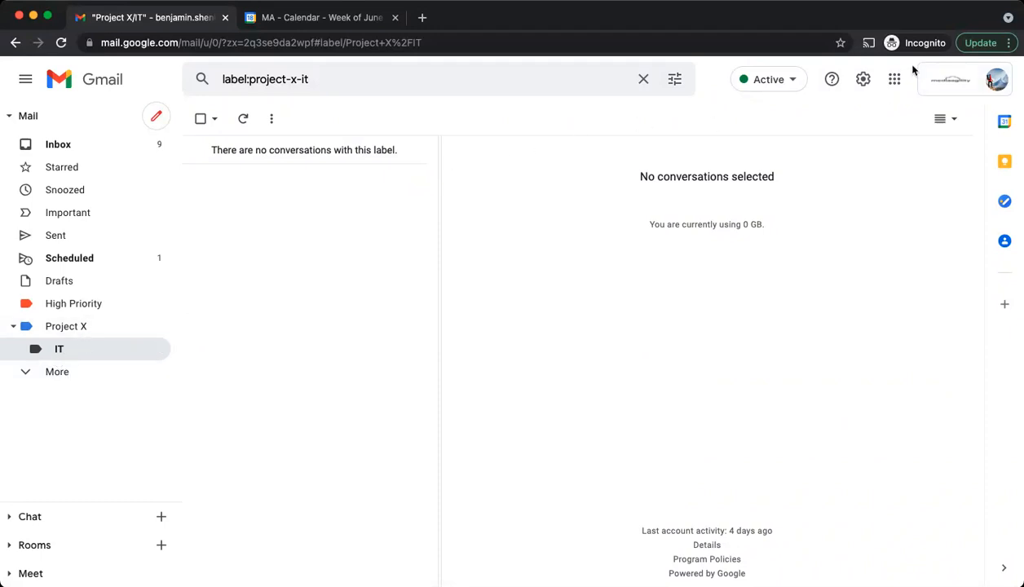
In the Inbox settings, change the inbox type to Default
{"action": "left_click", "coordinate": [862, 82]}
{"action": "left_click", "coordinate": [870, 156]}
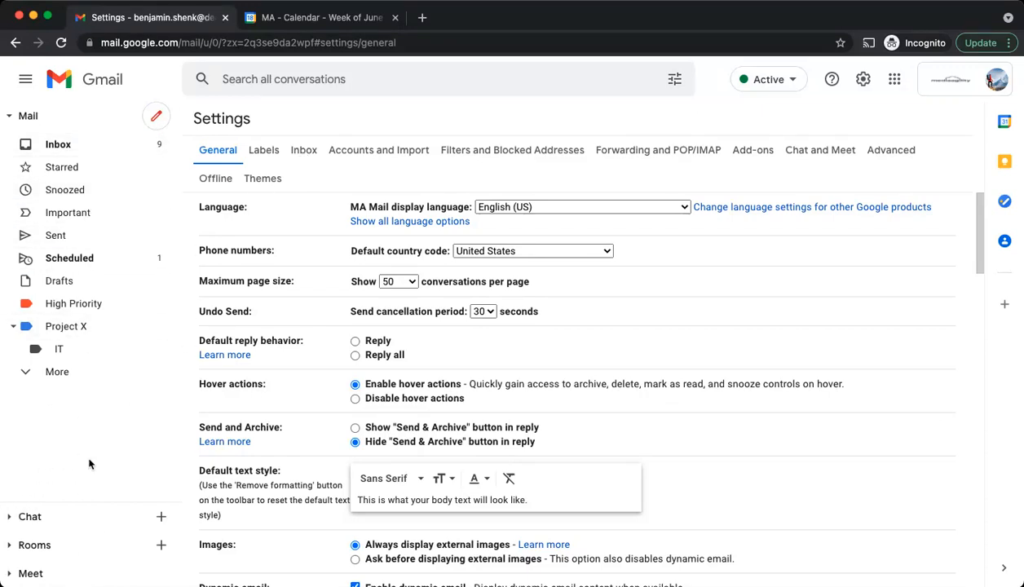
{"action": "left_click", "coordinate": [303, 150]}
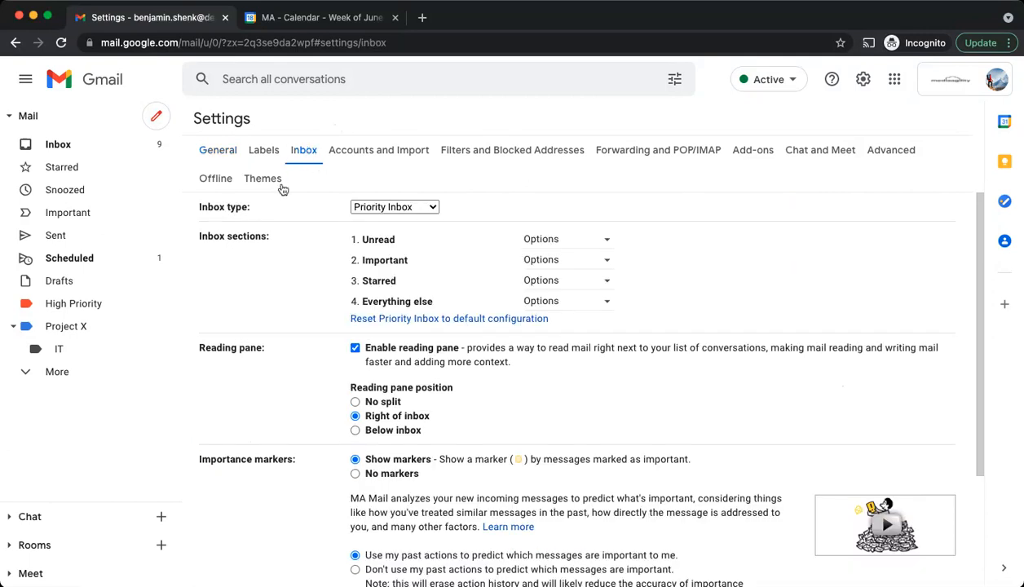
{"action": "left_click", "coordinate": [420, 209]}
{"action": "left_click", "coordinate": [410, 138]}
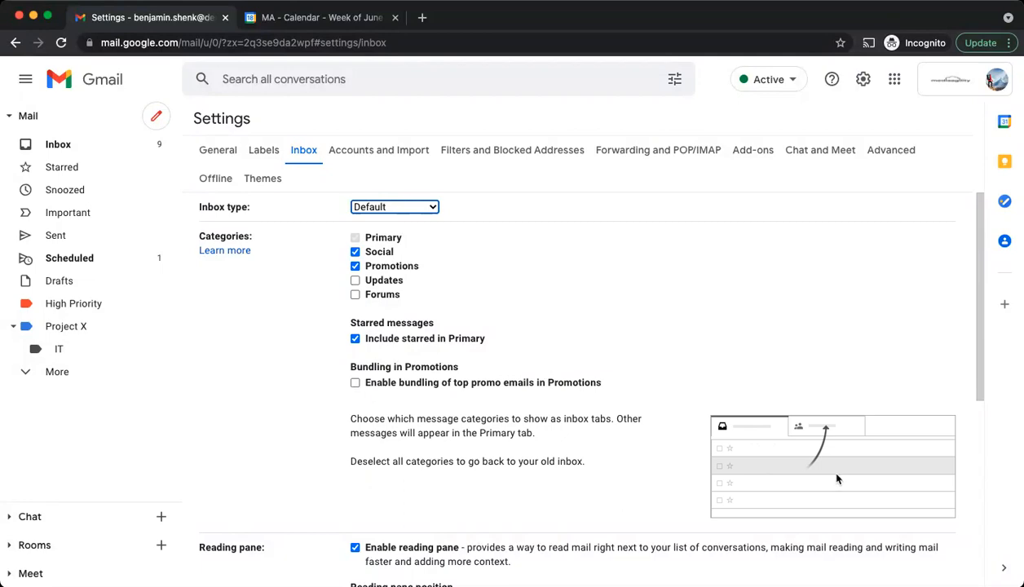
Look through the remaining inbox options down to filtered mail, and disable the reading pane
{"action": "scroll", "coordinate": [763, 321], "scroll_direction": "down", "scroll_amount": 3}
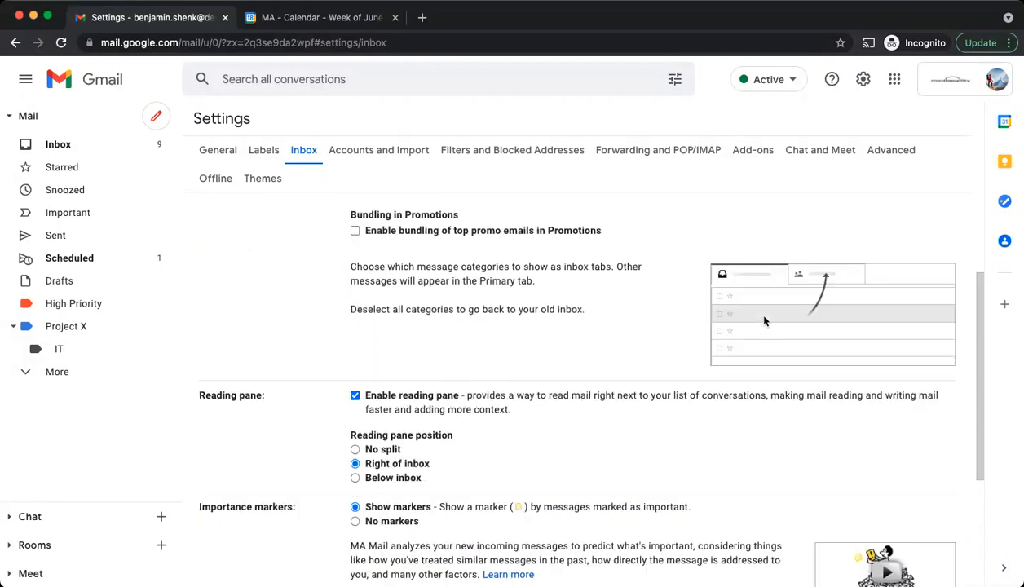
{"action": "scroll", "coordinate": [558, 373], "scroll_direction": "down", "scroll_amount": 2}
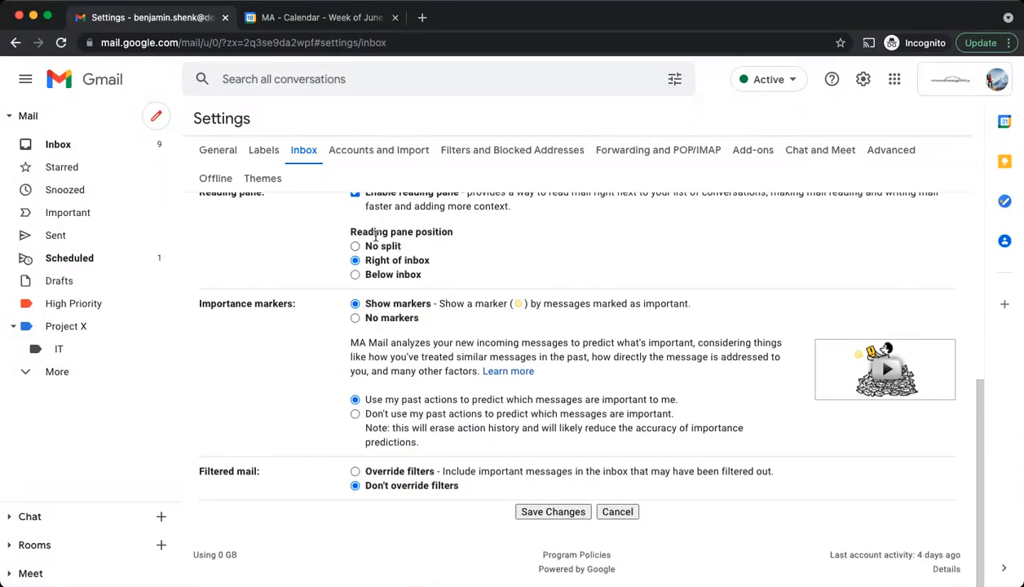
{"action": "scroll", "coordinate": [497, 402], "scroll_direction": "up", "scroll_amount": 2}
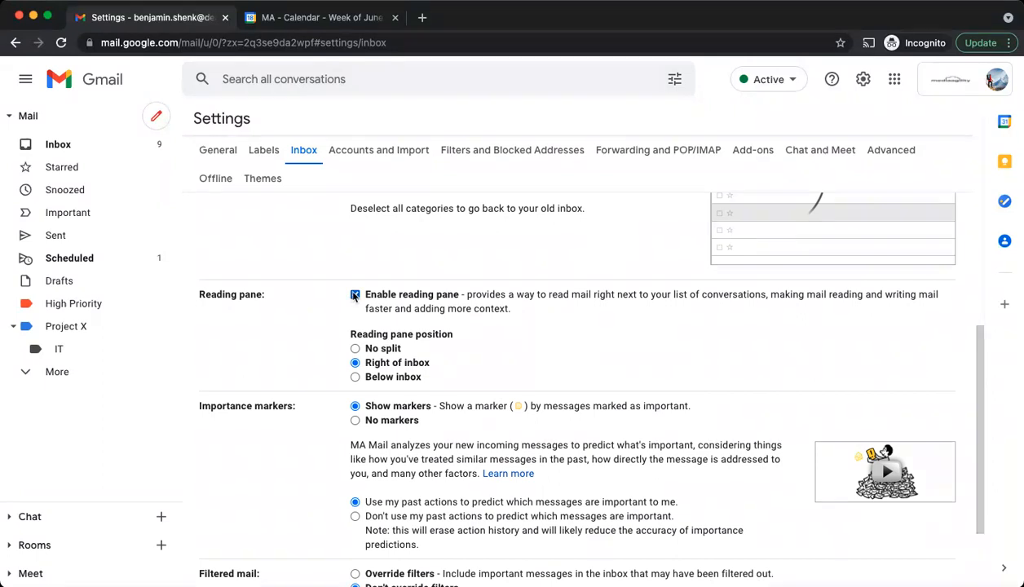
{"action": "left_click", "coordinate": [355, 295]}
{"action": "scroll", "coordinate": [573, 368], "scroll_direction": "down", "scroll_amount": 2}
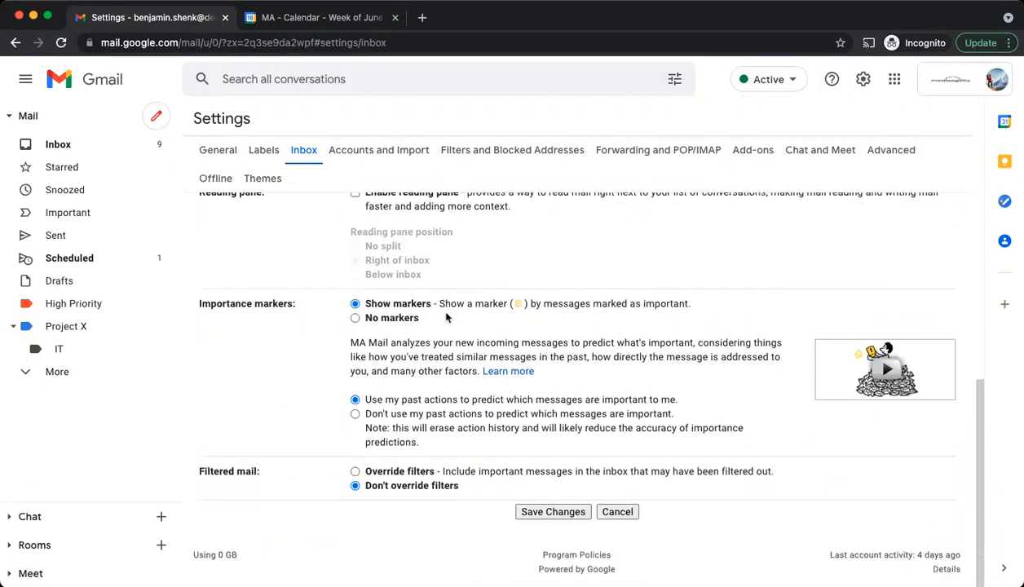
Return to the Labels settings and review the system, category and custom label options
{"action": "left_click", "coordinate": [263, 152]}
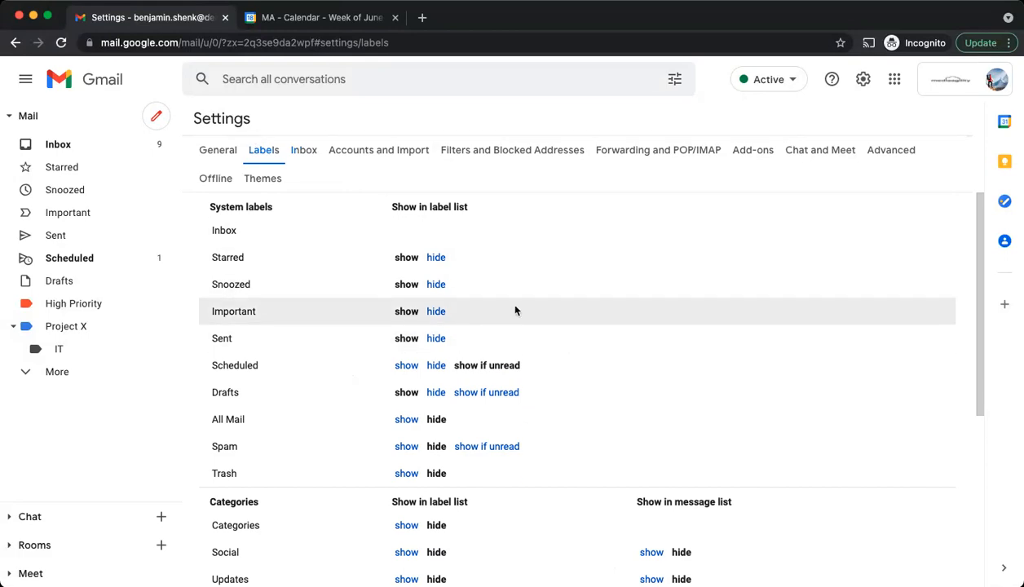
{"action": "scroll", "coordinate": [517, 314], "scroll_direction": "down", "scroll_amount": 5}
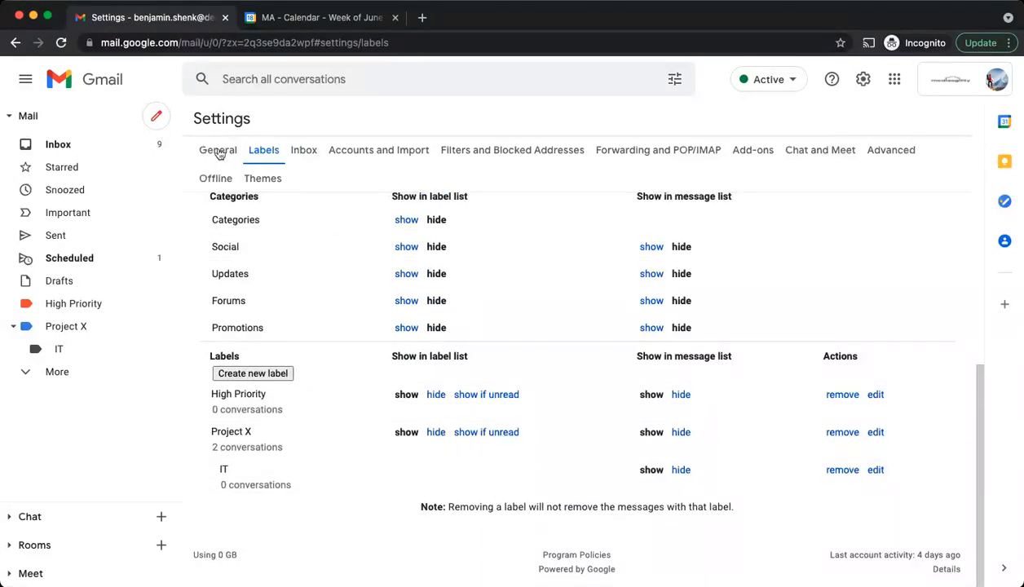
In the General settings, add the orange and purple stars, red and yellow exclamation marks, and blue info icon to the stars in use, and save
{"action": "left_click", "coordinate": [219, 152]}
{"action": "scroll", "coordinate": [848, 392], "scroll_direction": "down", "scroll_amount": 4}
{"action": "scroll", "coordinate": [837, 389], "scroll_direction": "up", "scroll_amount": 4}
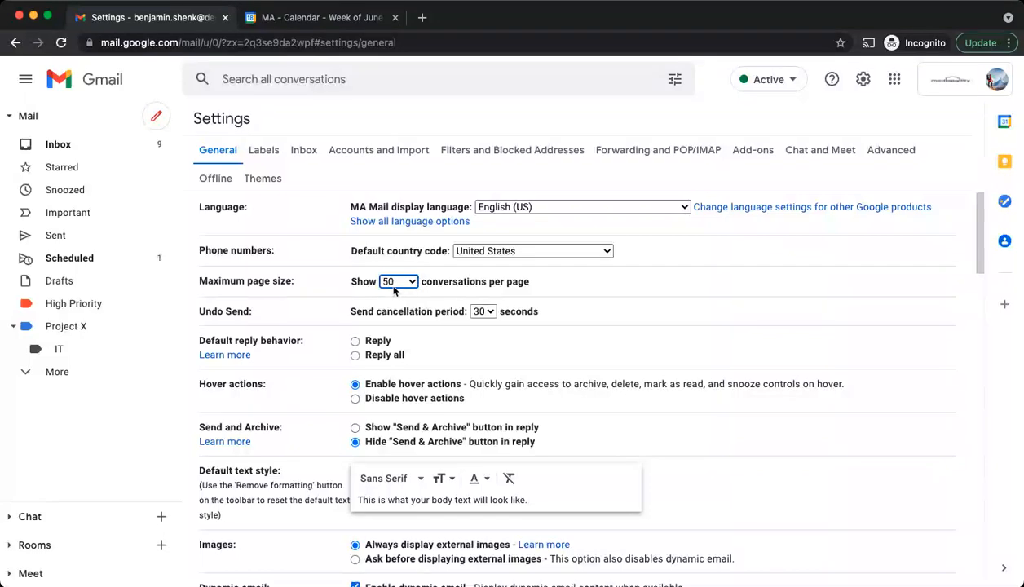
{"action": "scroll", "coordinate": [768, 325], "scroll_direction": "down", "scroll_amount": 12}
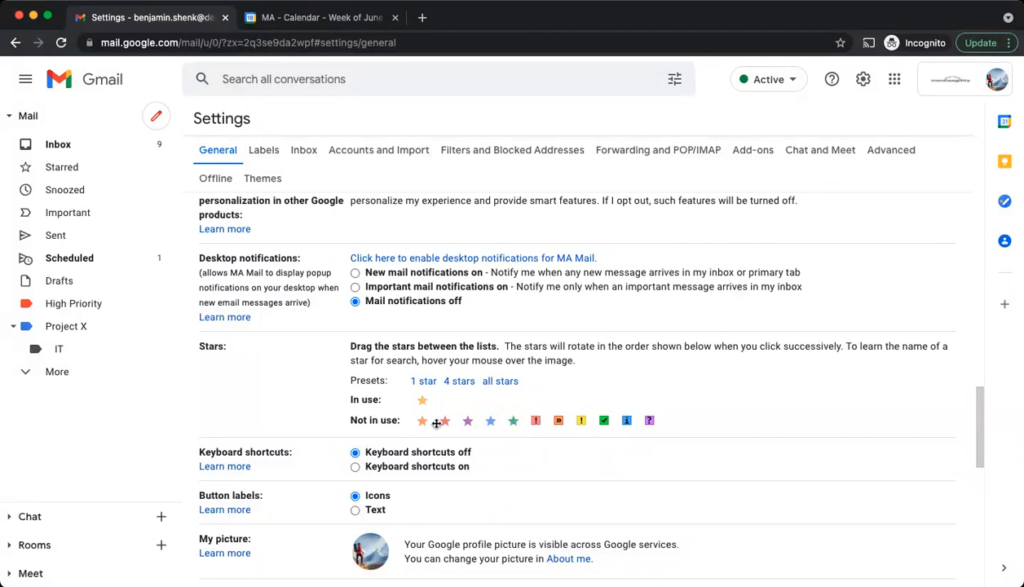
{"action": "left_click_drag", "start_coordinate": [423, 422], "coordinate": [535, 399]}
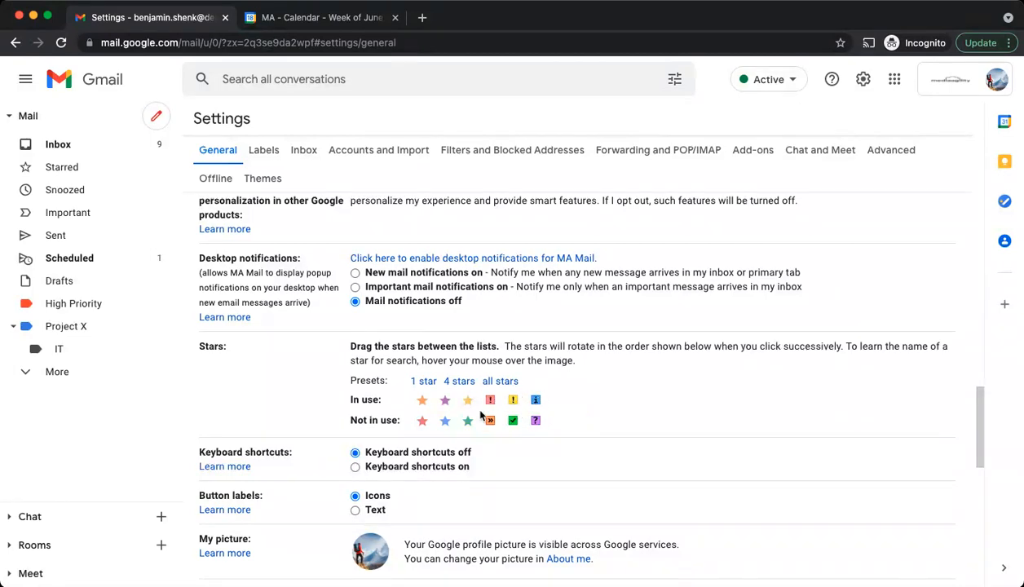
{"action": "scroll", "coordinate": [326, 395], "scroll_direction": "down", "scroll_amount": 15}
{"action": "left_click", "coordinate": [541, 512]}
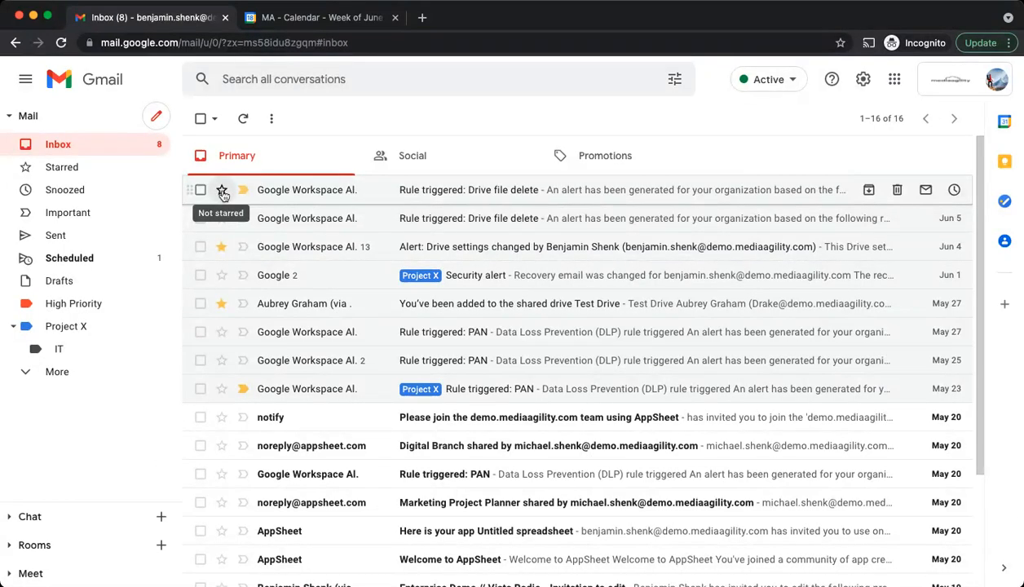
Cycle the first inbox message's star through the enabled markers, including red-bang, and back to unstarred
{"action": "left_click", "coordinate": [222, 194]}
{"action": "left_click", "coordinate": [222, 192]}
{"action": "left_click", "coordinate": [222, 192]}
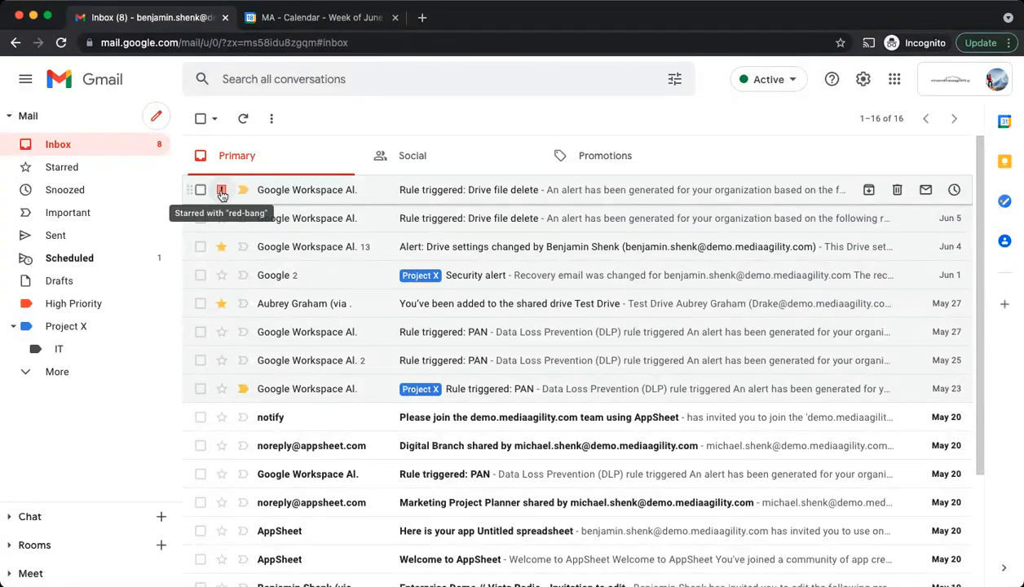
{"action": "left_click", "coordinate": [222, 193]}
{"action": "left_click", "coordinate": [222, 193]}
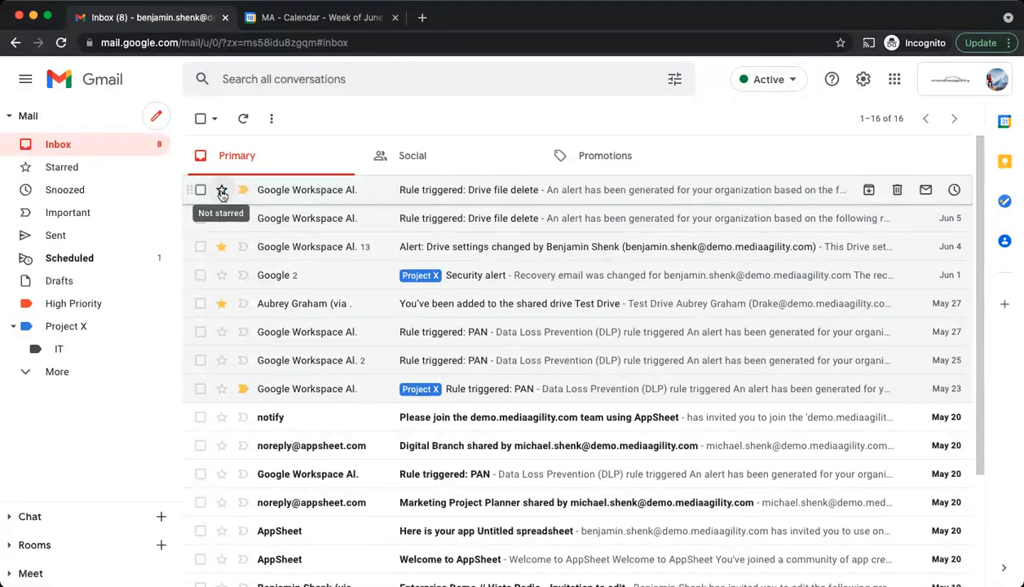
Mark the first "Rule triggered: Drive file delete" message in the inbox with the red exclamation mark star
{"action": "left_click", "coordinate": [221, 302]}
{"action": "left_click", "coordinate": [221, 193]}
{"action": "left_click", "coordinate": [222, 194]}
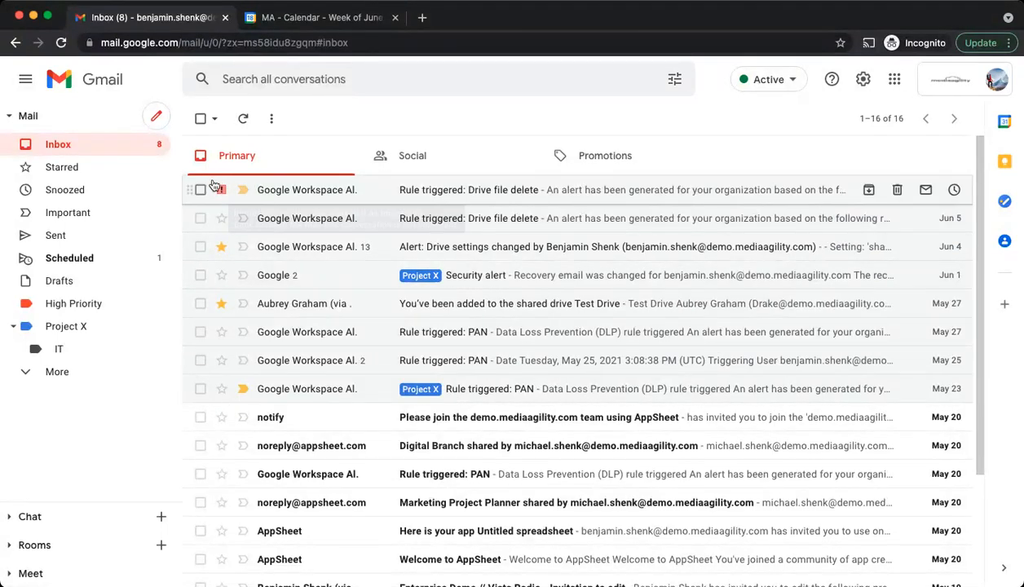